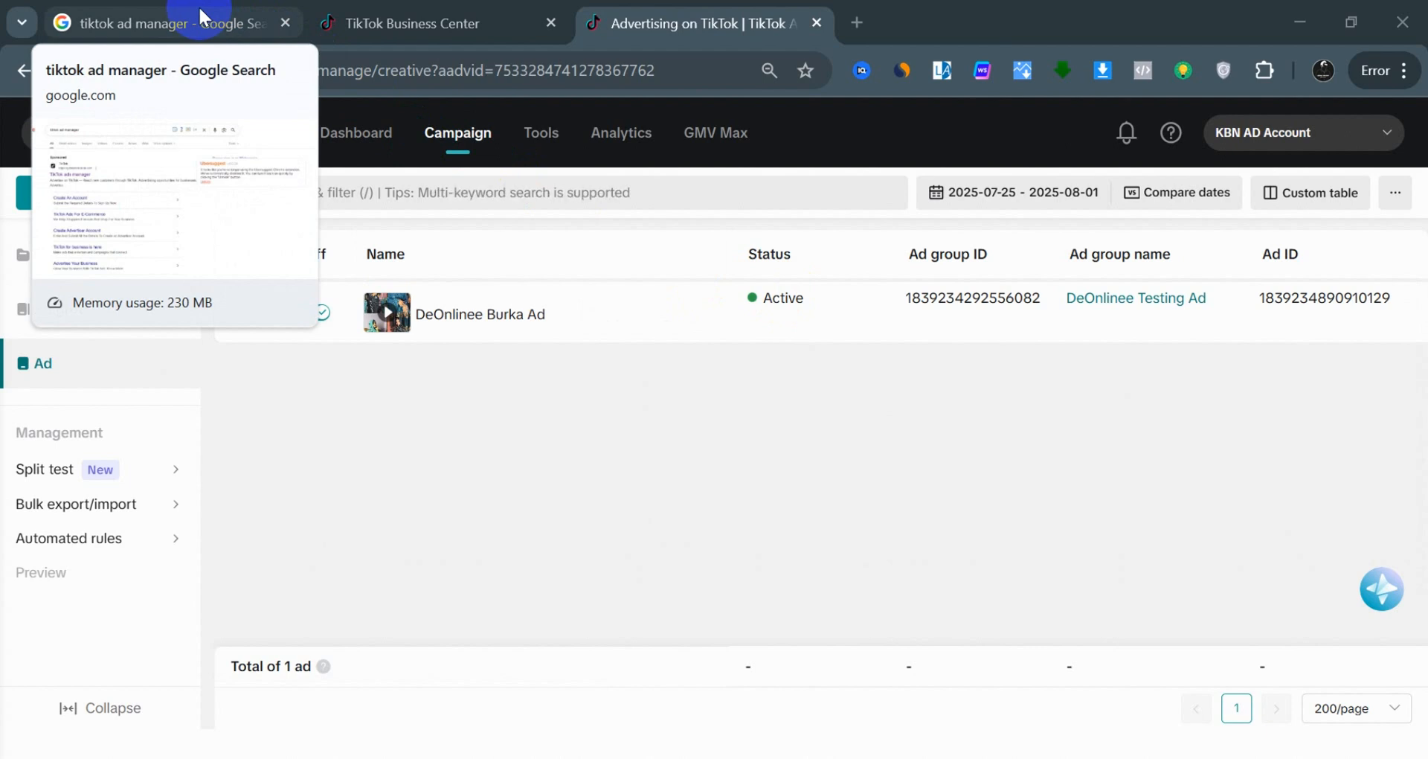
Open the sponsored TikTok ads manager result from the "tiktok ad manager" Google search.
left_click(201, 15)
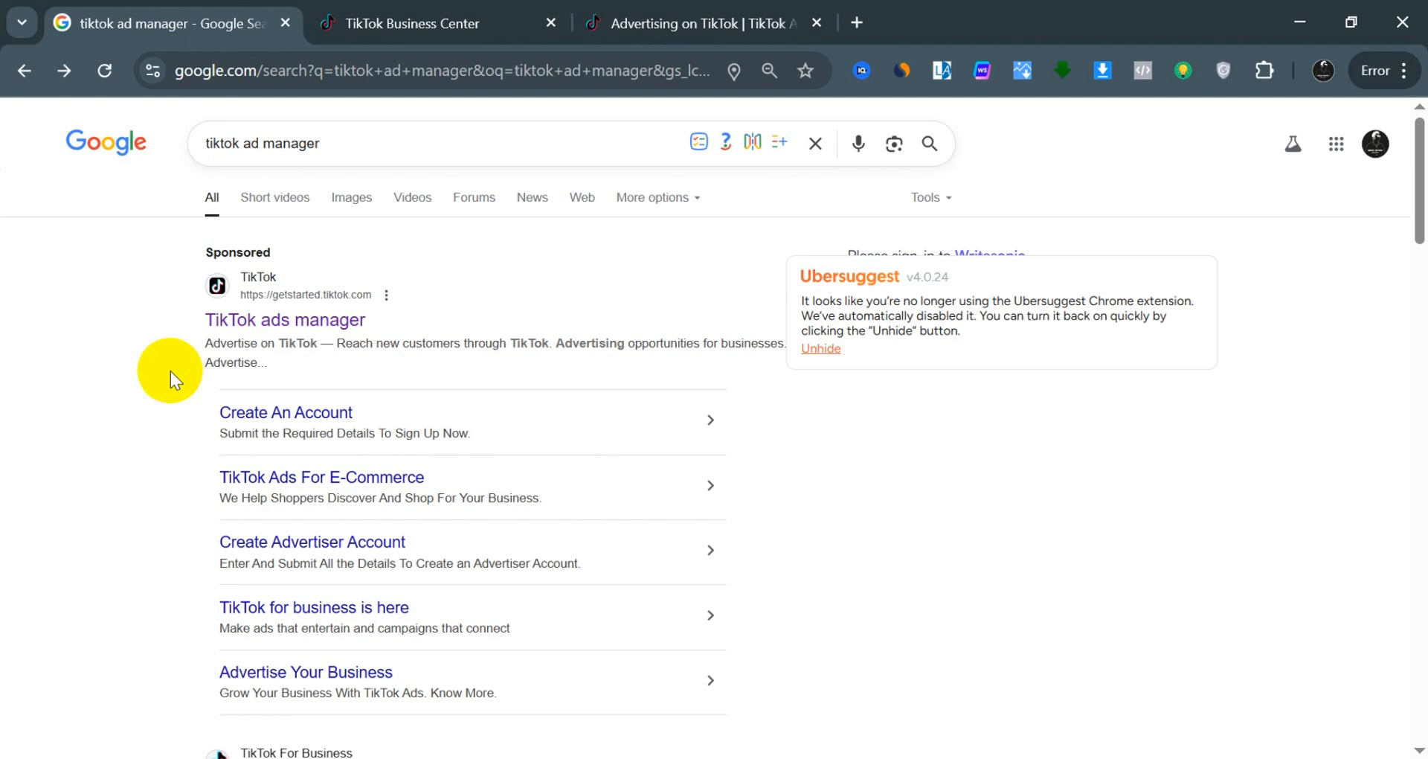
scroll(171, 372, "down", 3)
scroll(167, 371, "up", 3)
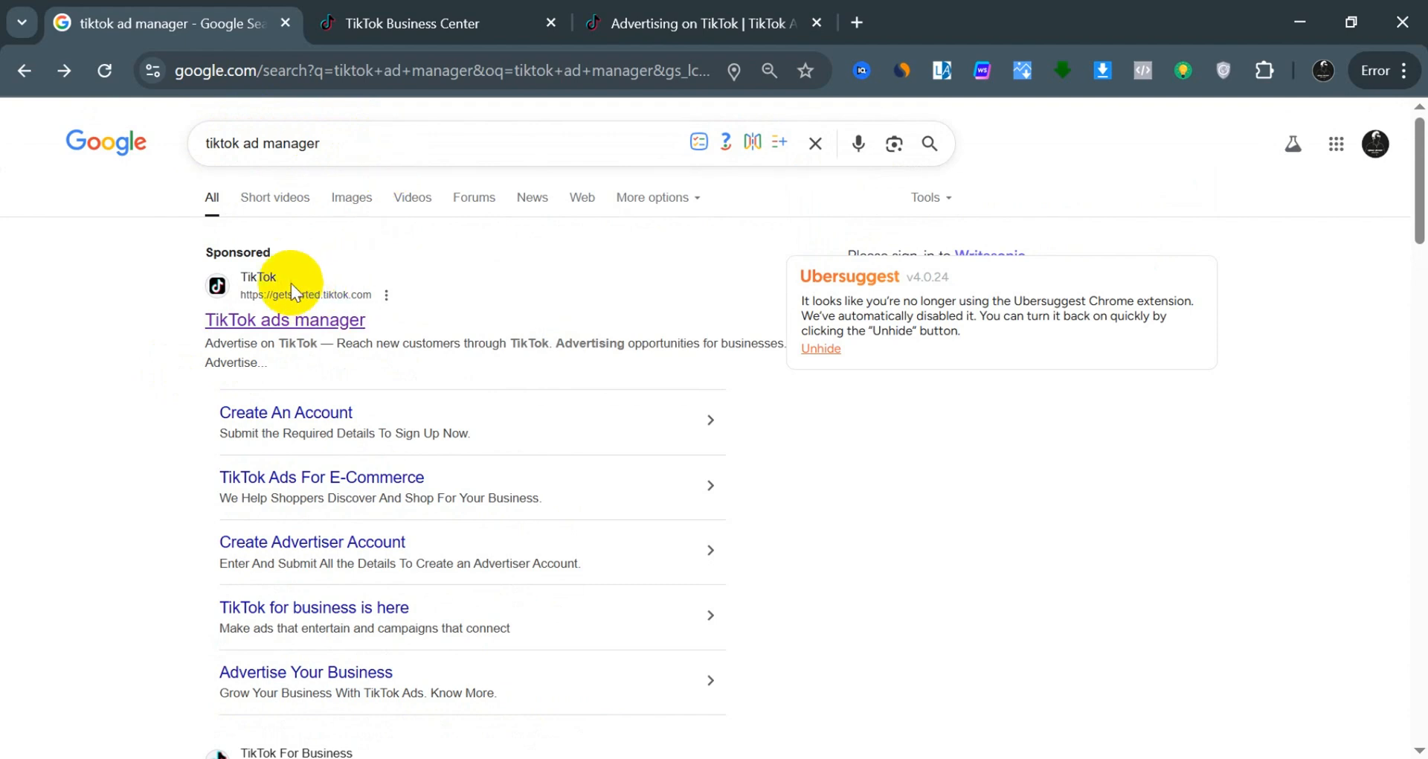
left_click(304, 325)
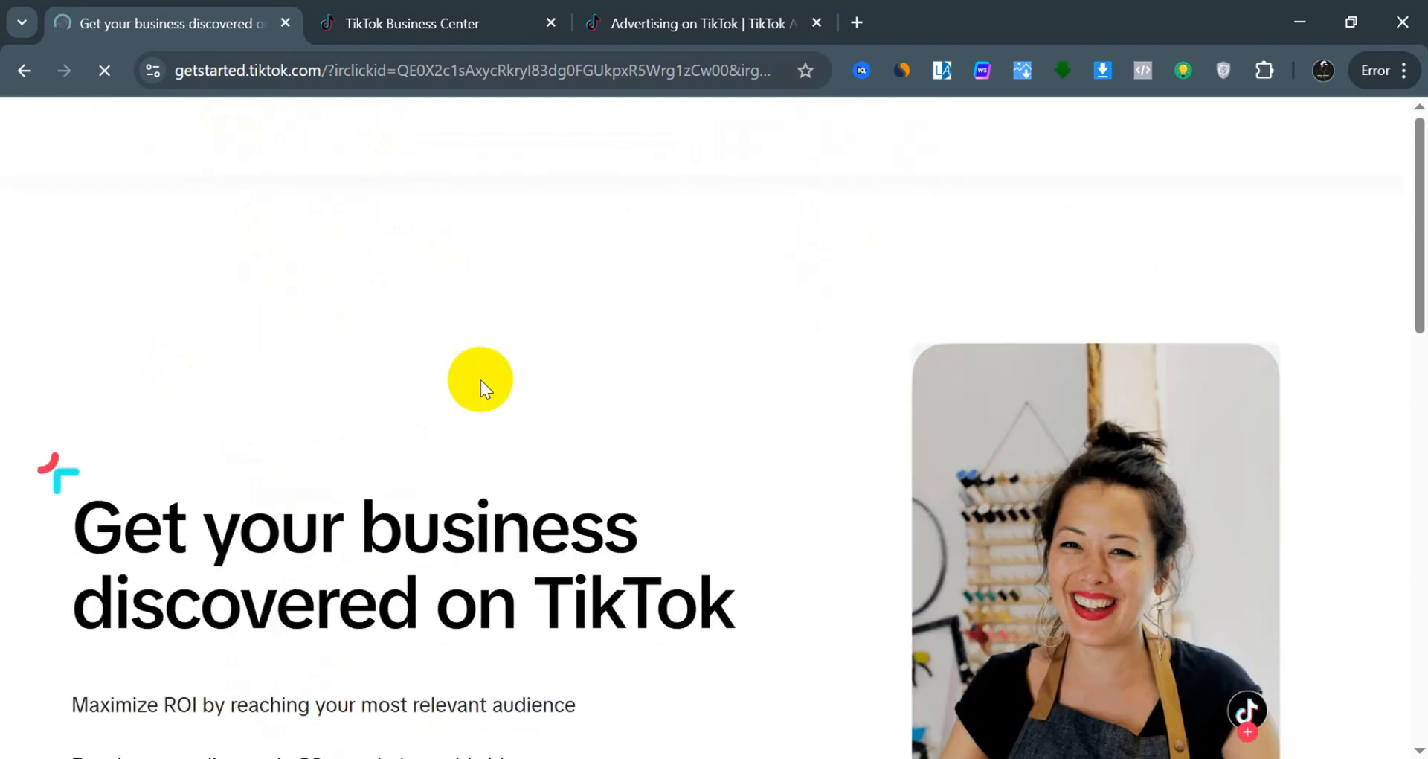
Start the TikTok for Business sign-up from the "Get your business discovered on TikTok" landing page.
scroll(480, 380, "down", 8)
scroll(480, 380, "up", 5)
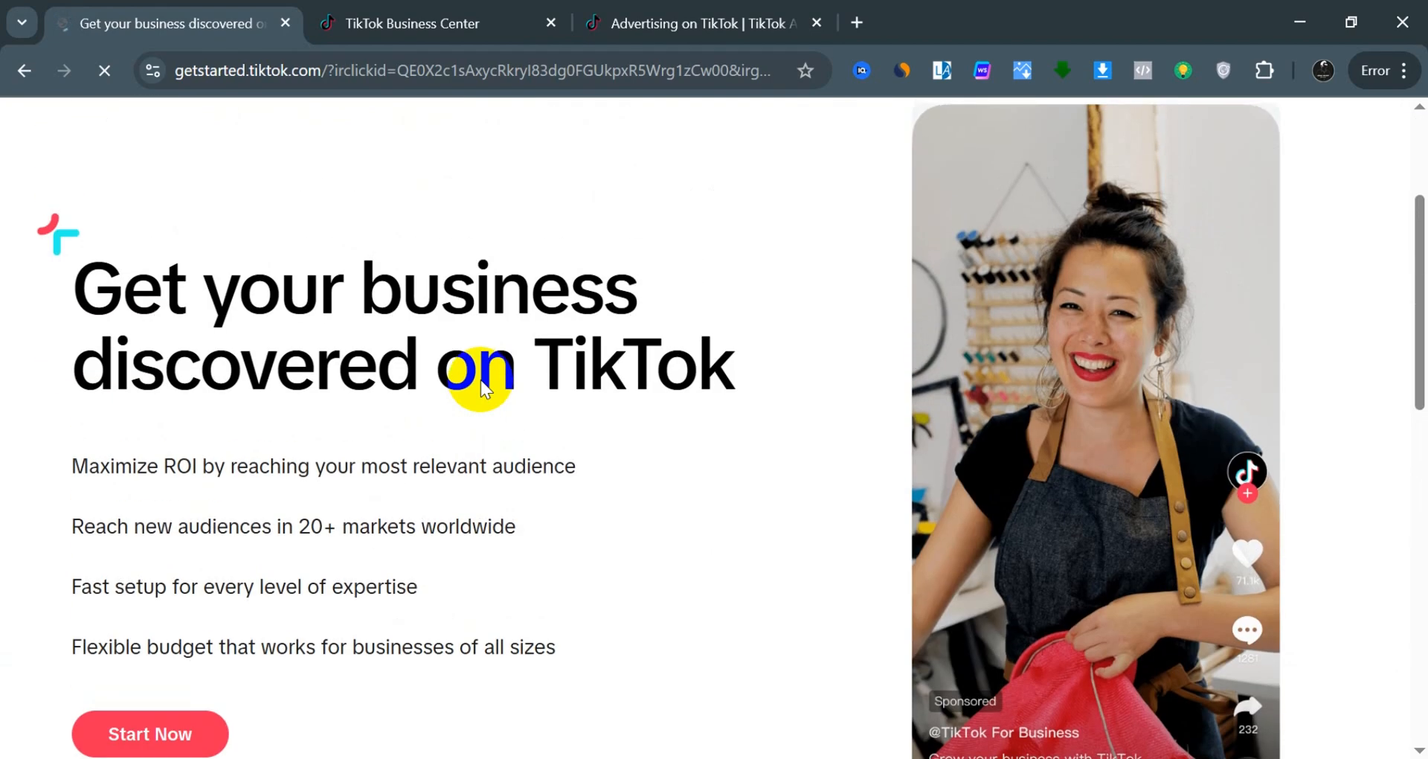
scroll(481, 379, "down", 4)
left_click(181, 385)
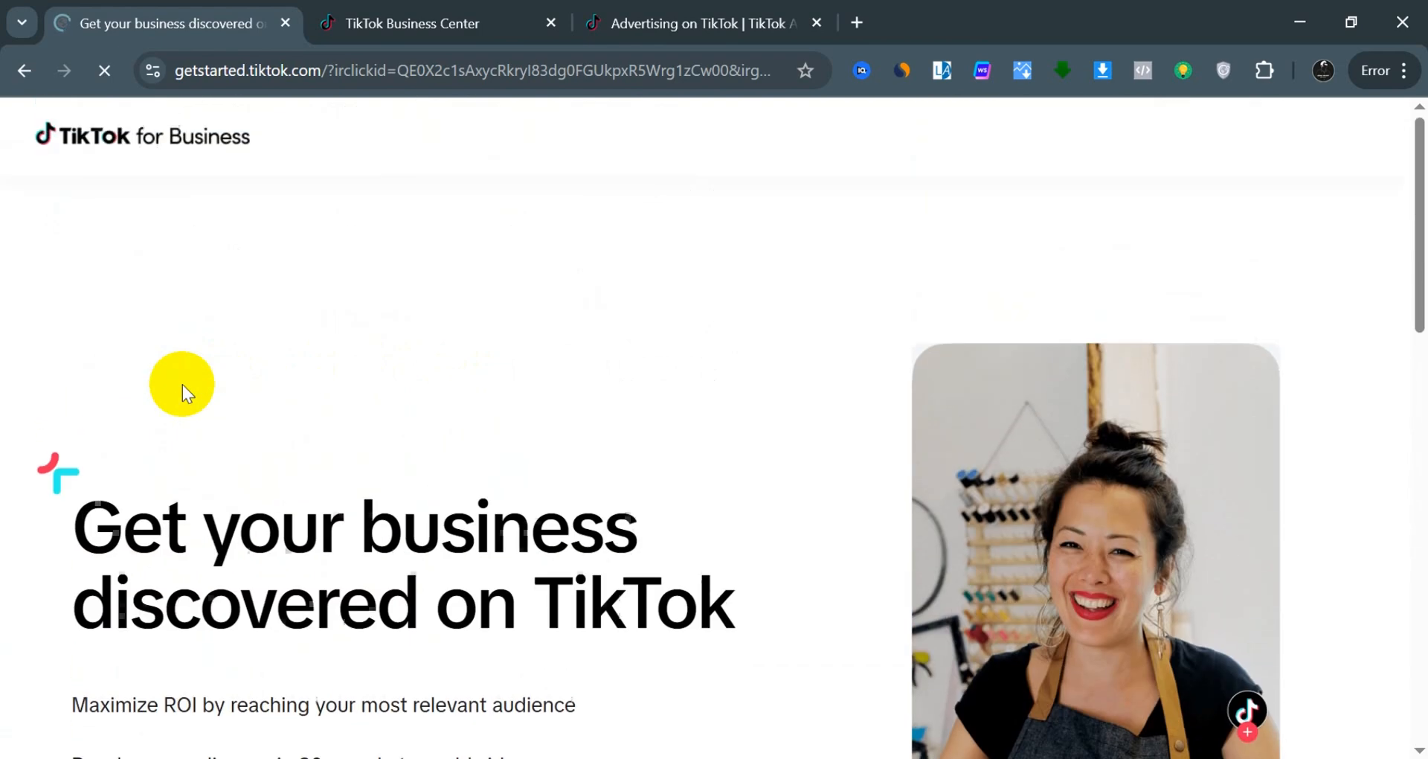
scroll(182, 385, "down", 4)
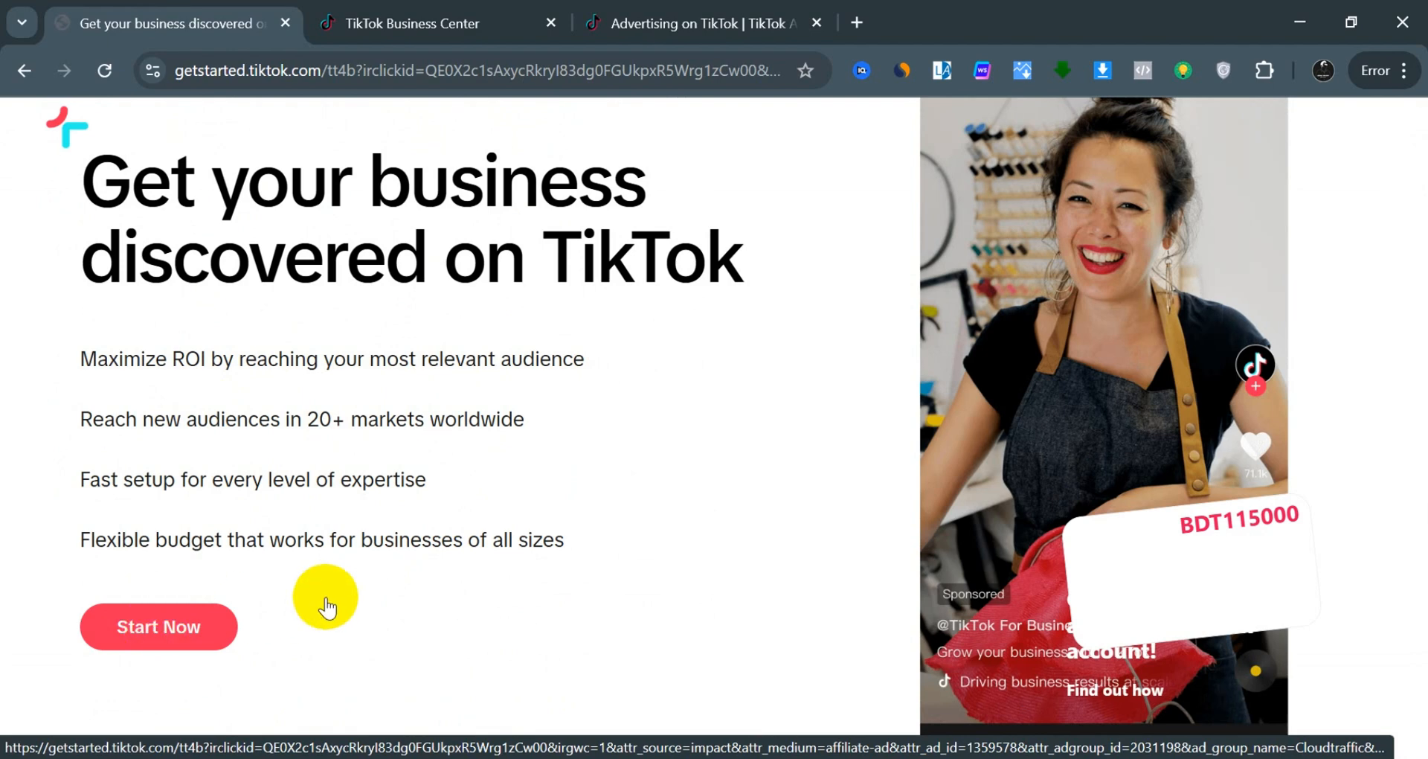
Bring up the TikTok Business Center accounts page, and open a new browser tab ready for a search.
left_click(361, 8)
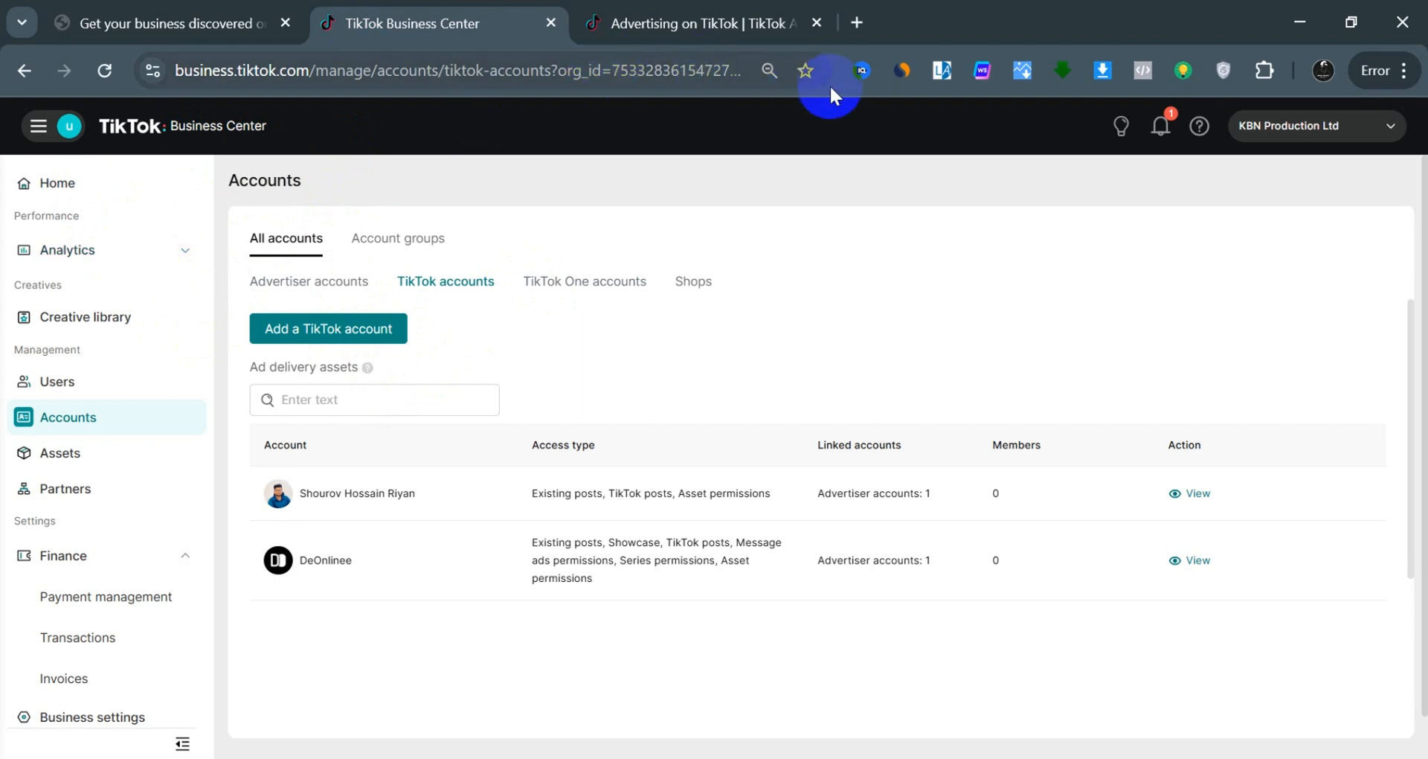
left_click(857, 22)
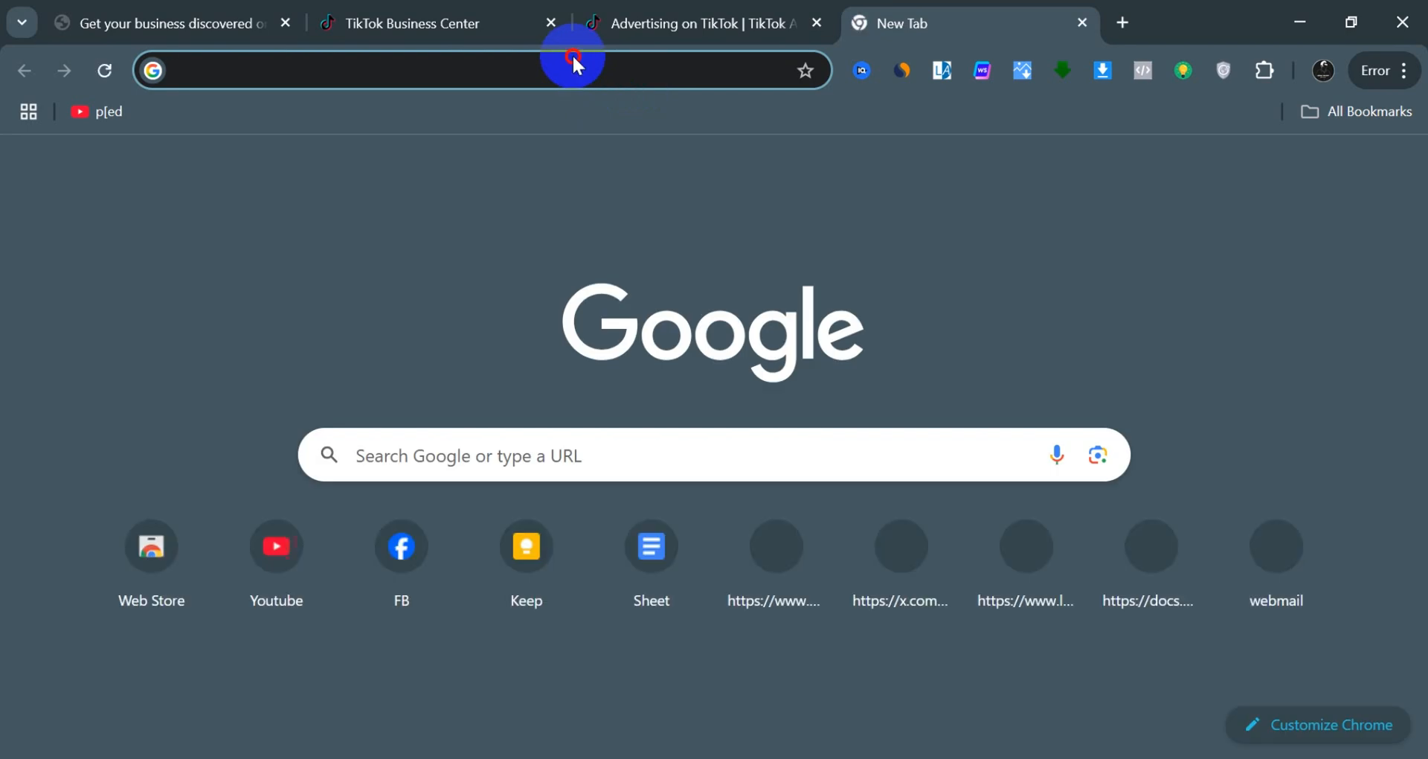
left_click(573, 56)
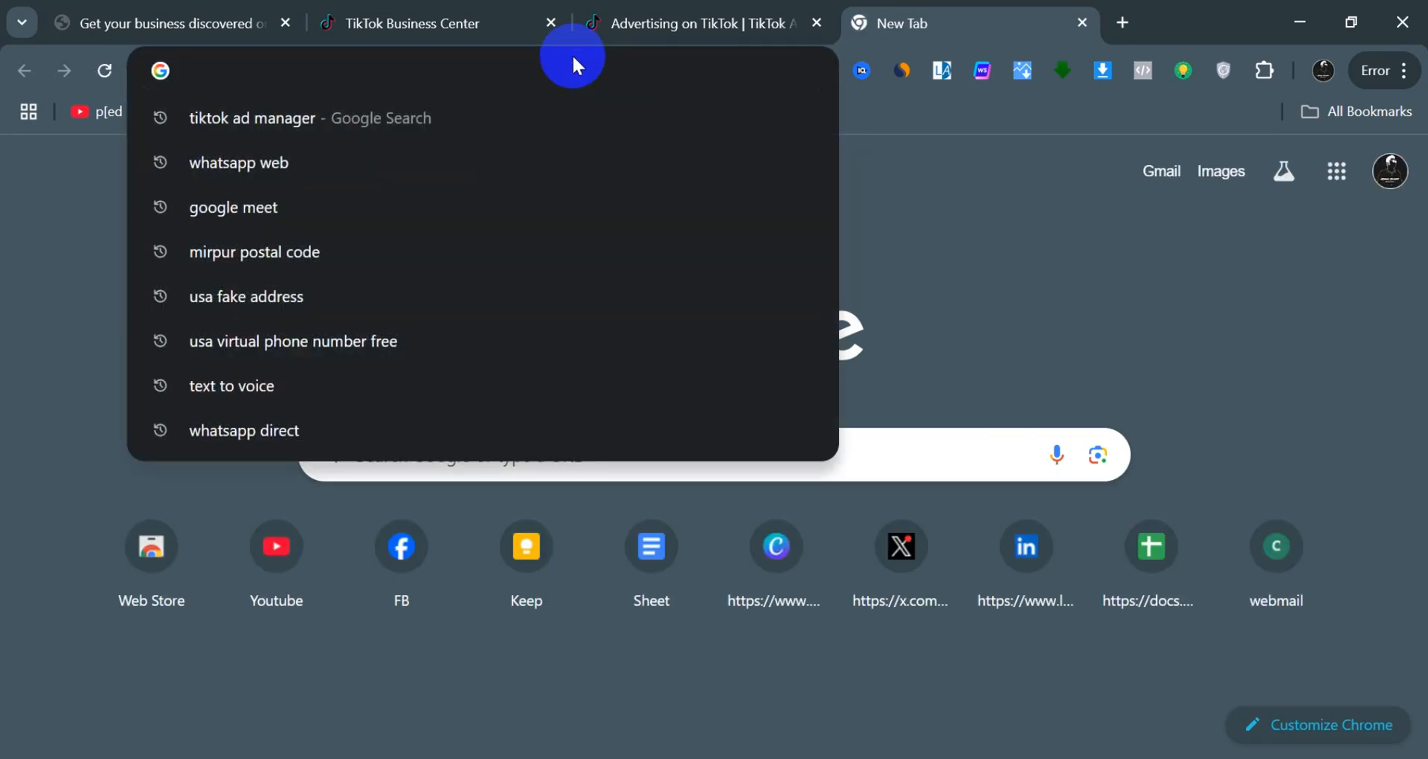
type("fa")
key("BackSpace")
key("BackSpace")
key("BackSpace")
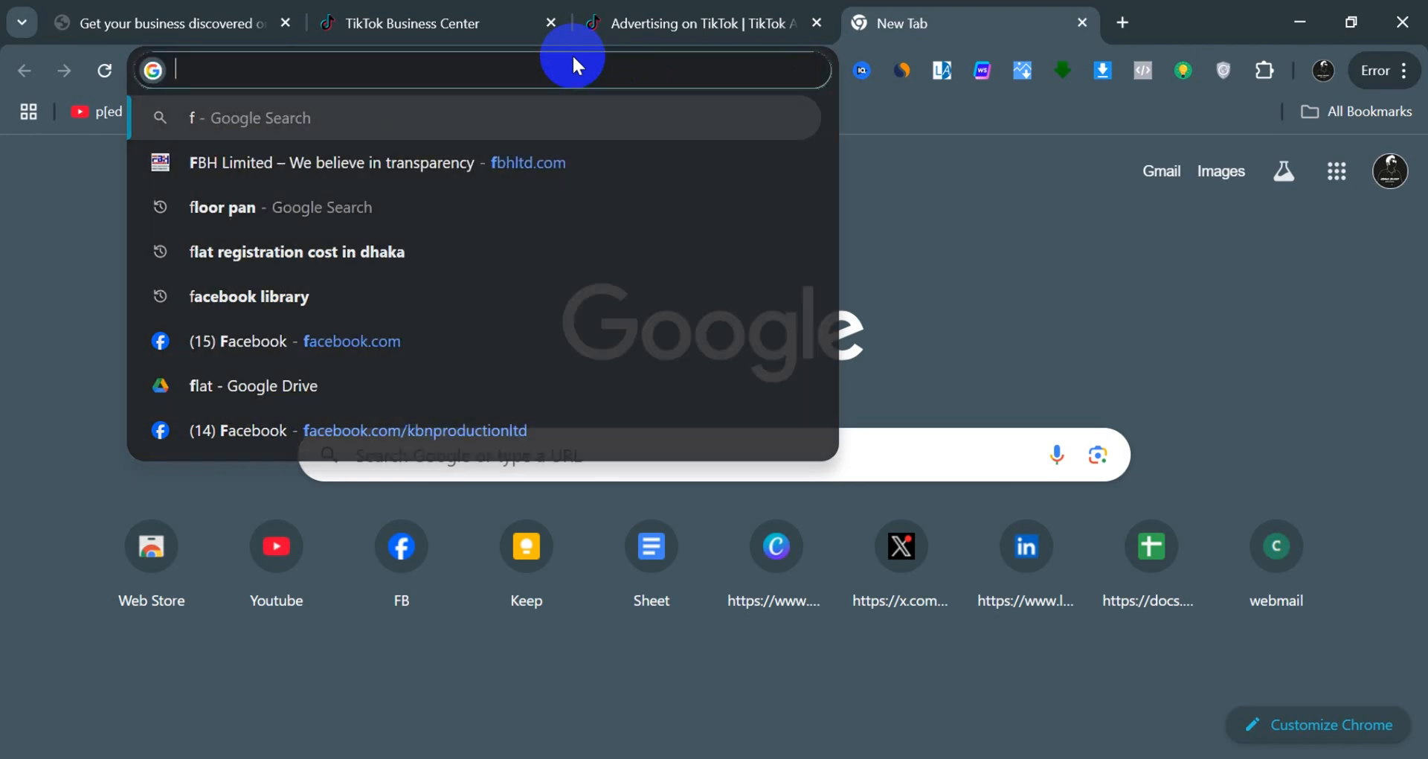
key("Escape")
Search Google for "virtual us phone number".
type("ver")
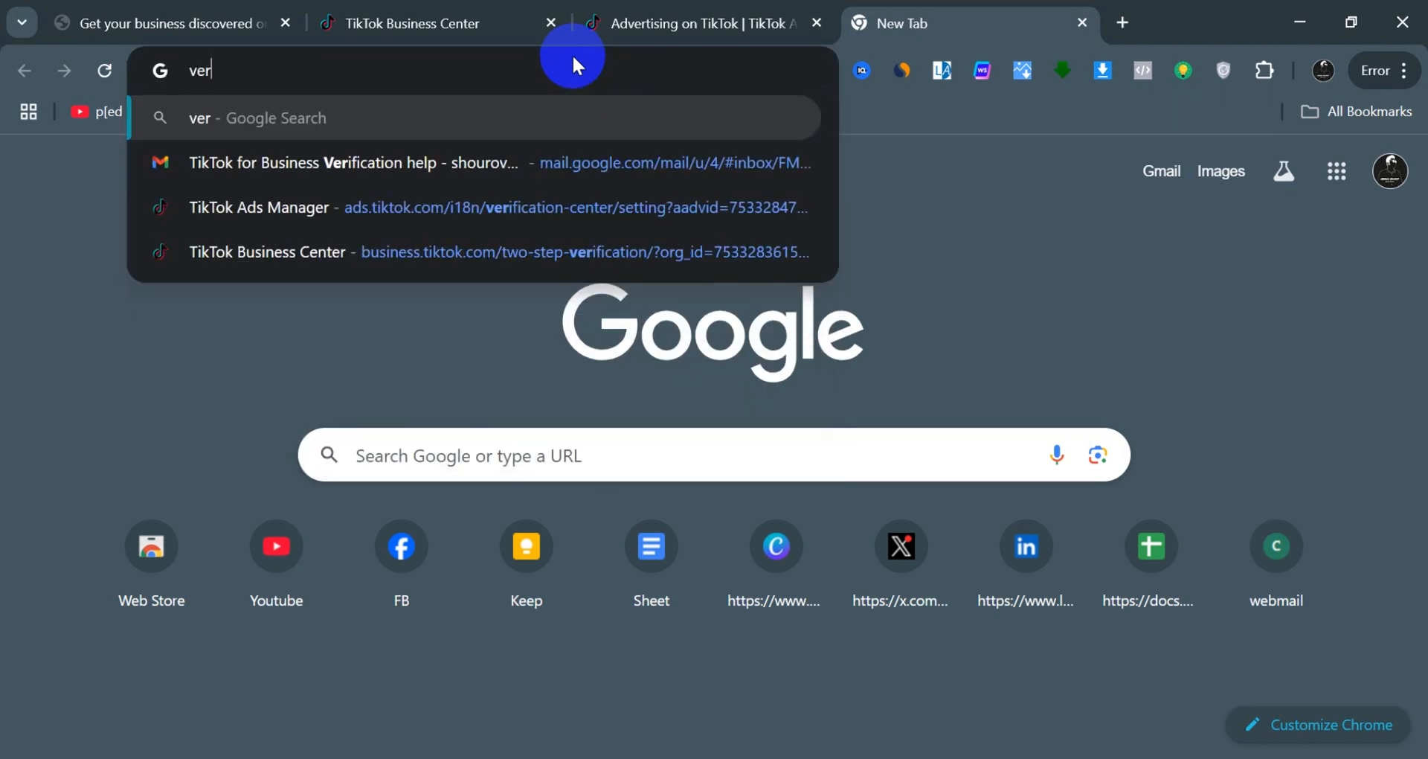
type("cual")
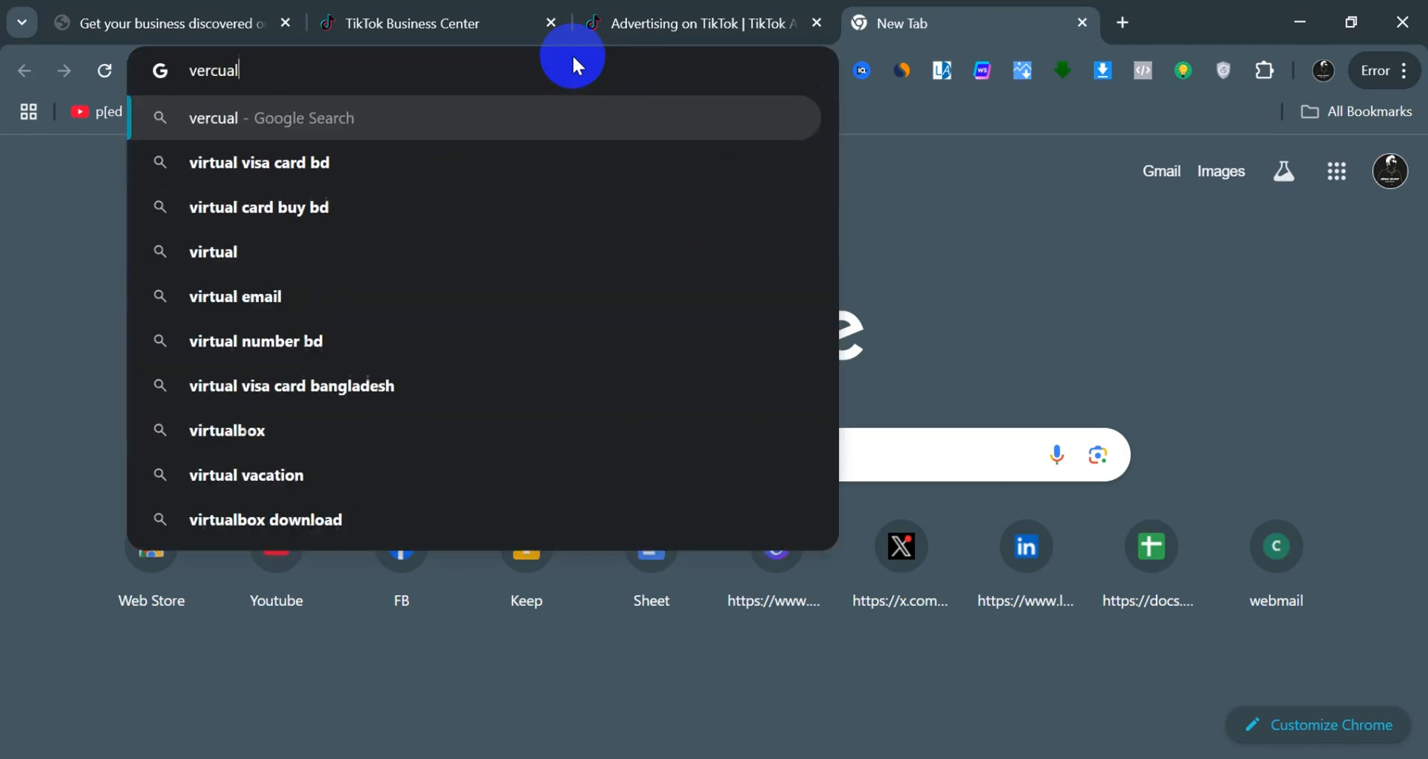
key("Down")
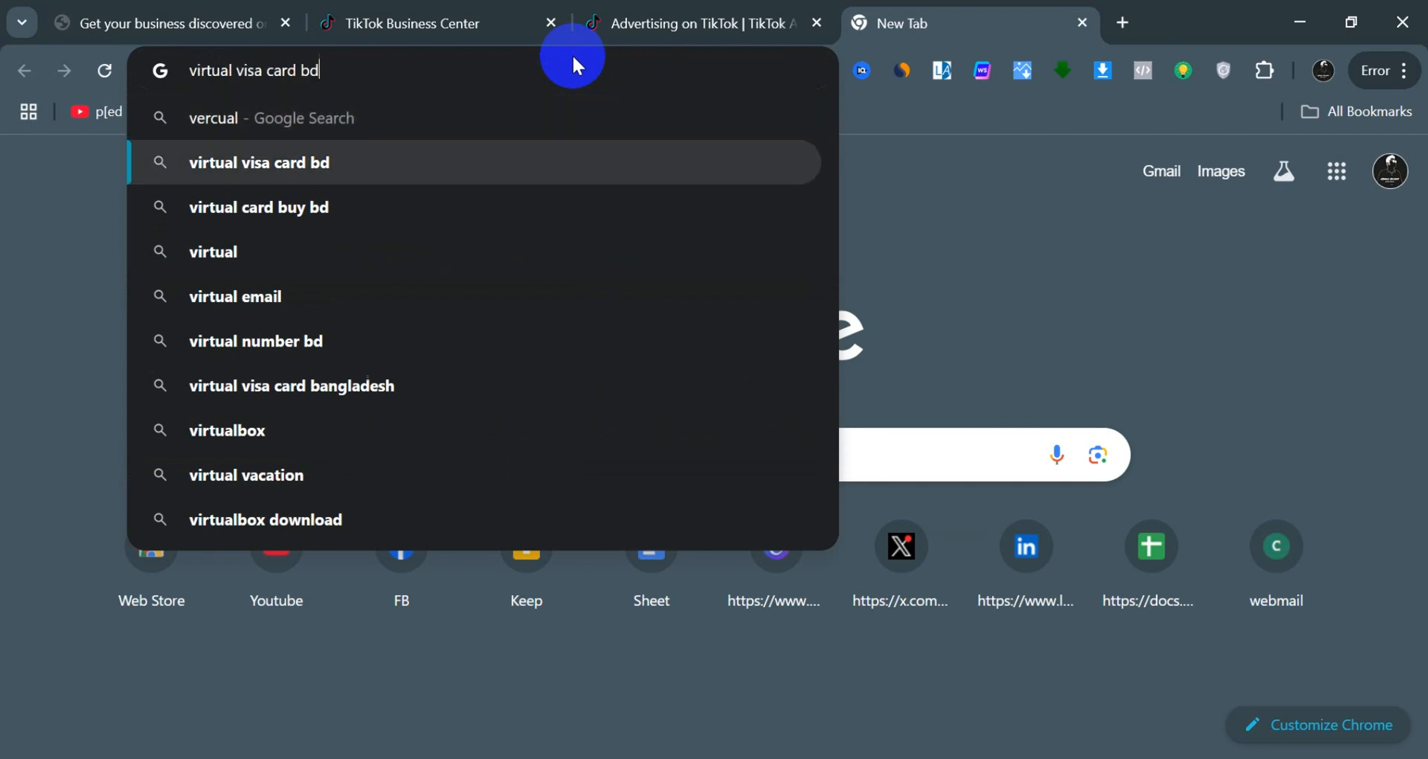
key("Down")
key("BackSpace")
key("BackSpace")
key("BackSpace")
key("BackSpace")
key("BackSpace")
key("BackSpace")
key("BackSpace")
key("BackSpace")
key("BackSpace")
key("BackSpace")
key("BackSpace")
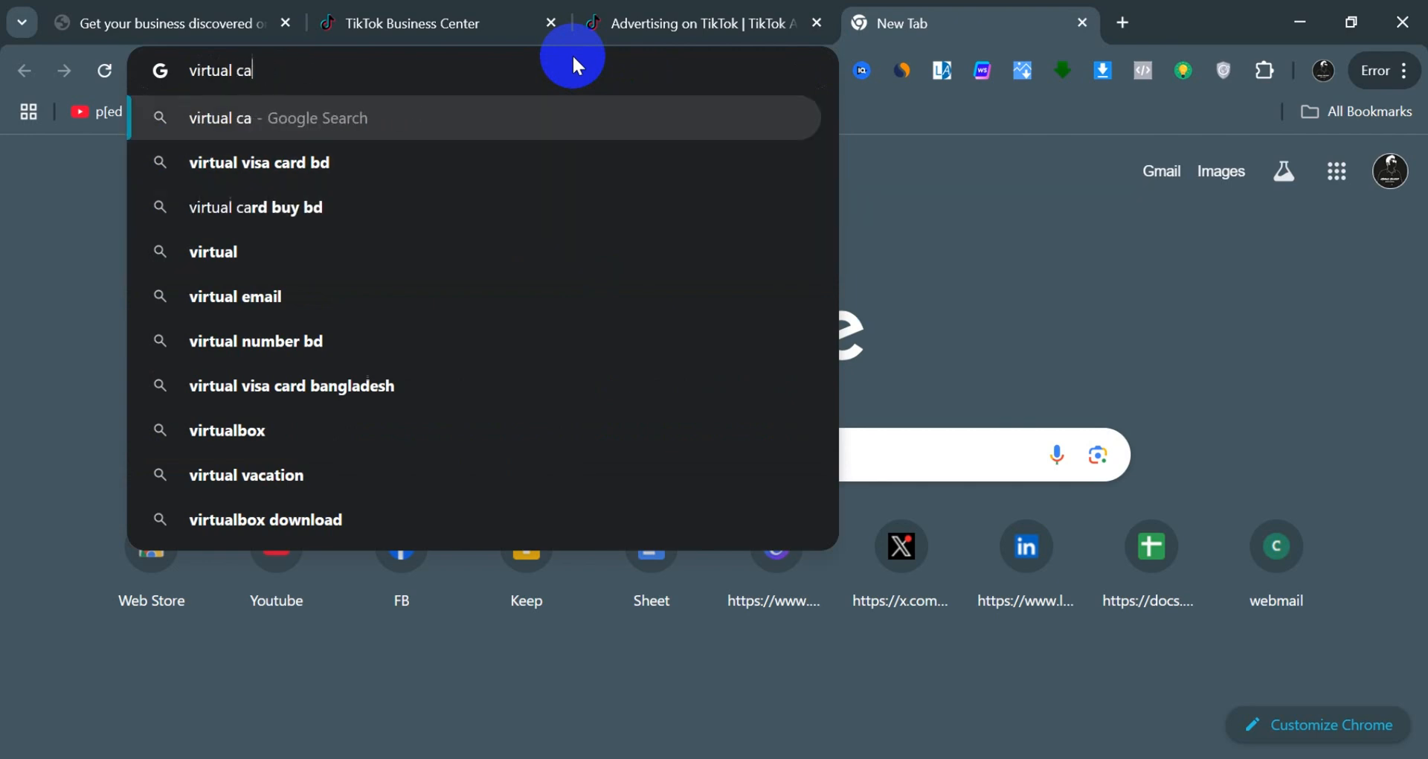
type("us")
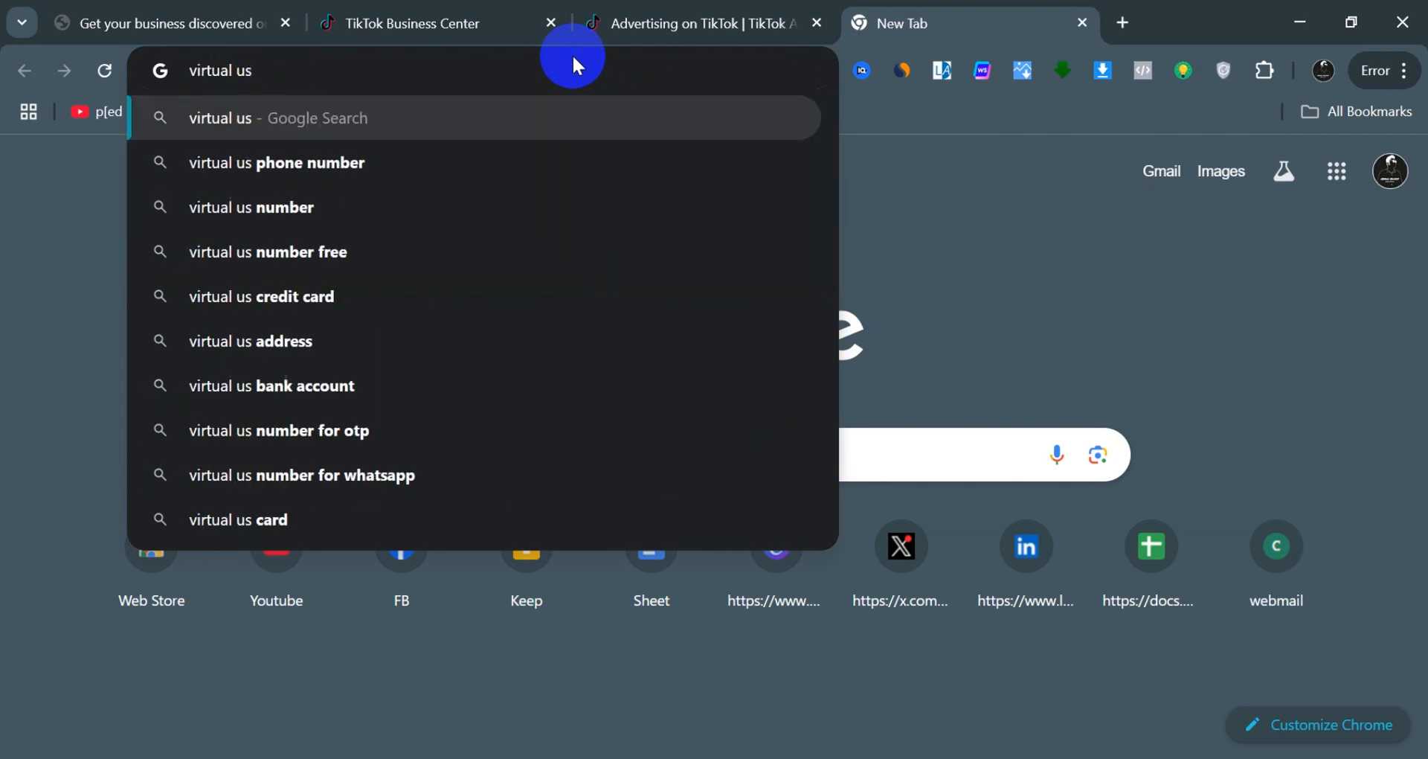
key("Down")
key("Return")
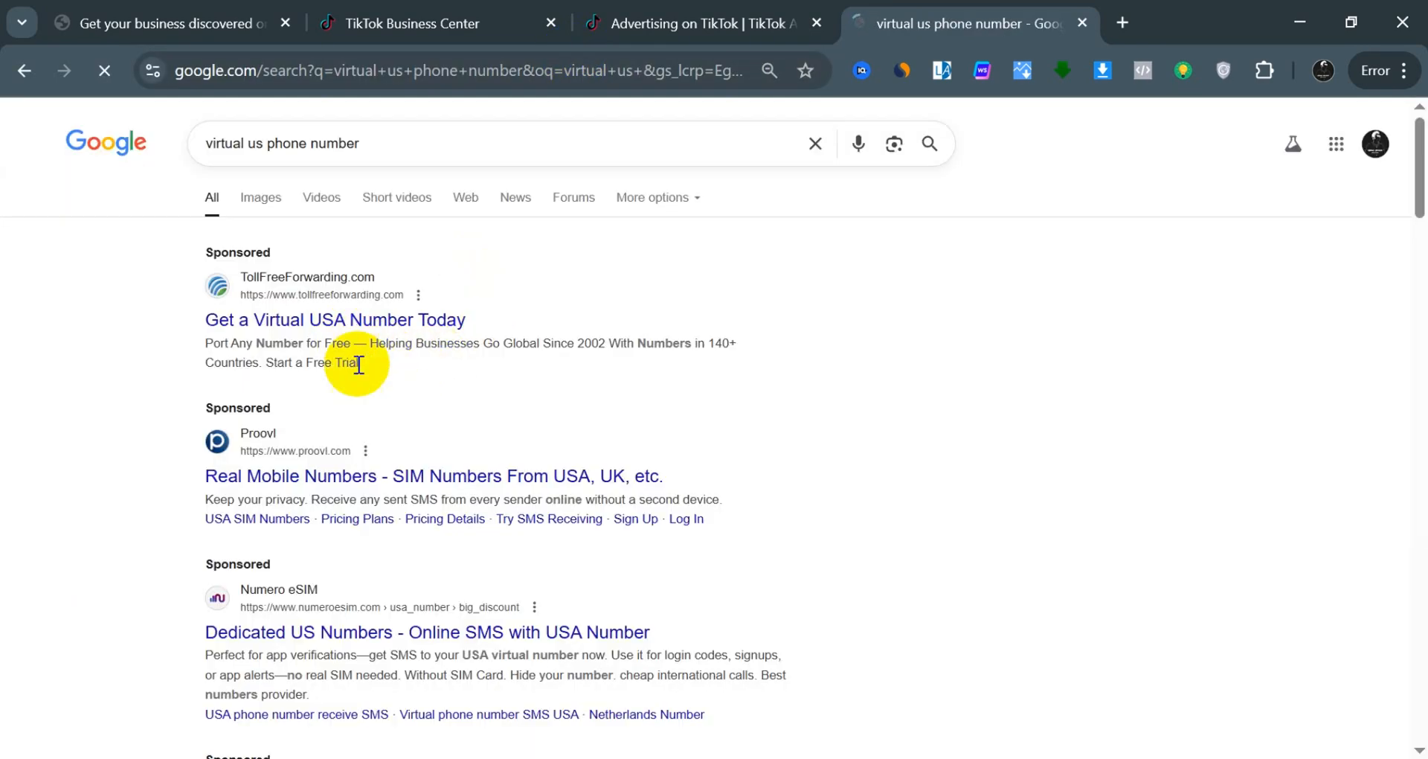
Browse the virtual US number providers and open EasyRinger's "Get a USA Virtual Phone Number Today" result.
scroll(381, 424, "down", 5)
scroll(380, 423, "down", 3)
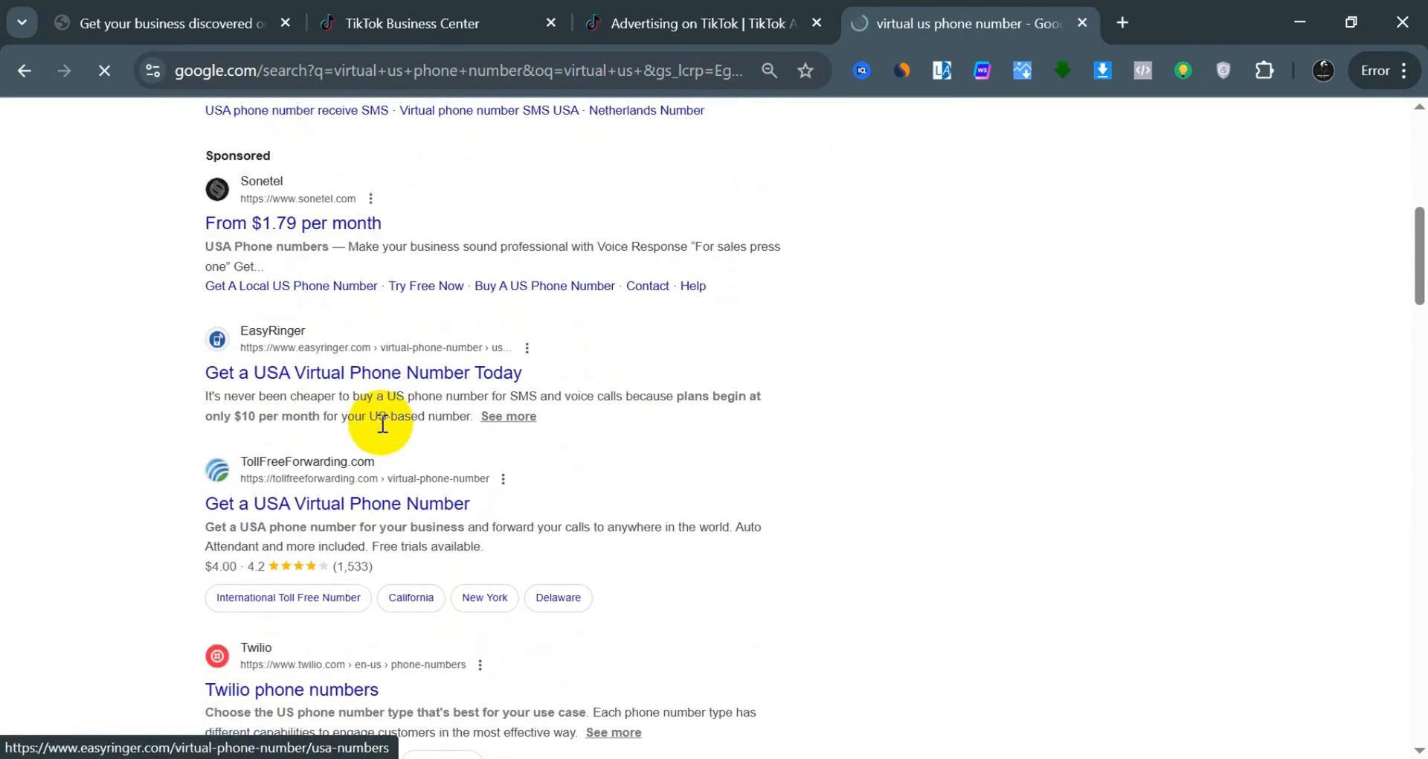
scroll(332, 387, "down", 4)
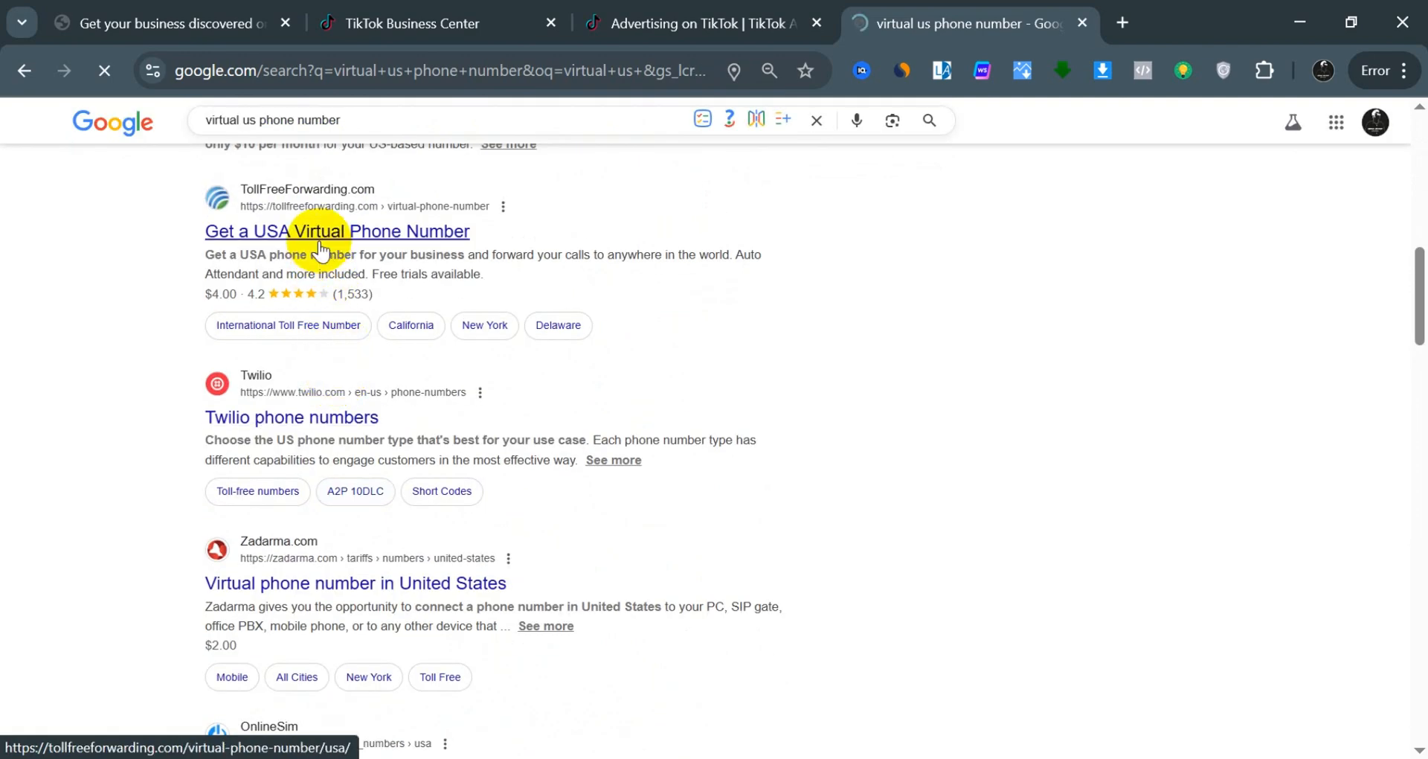
scroll(312, 279, "up", 3)
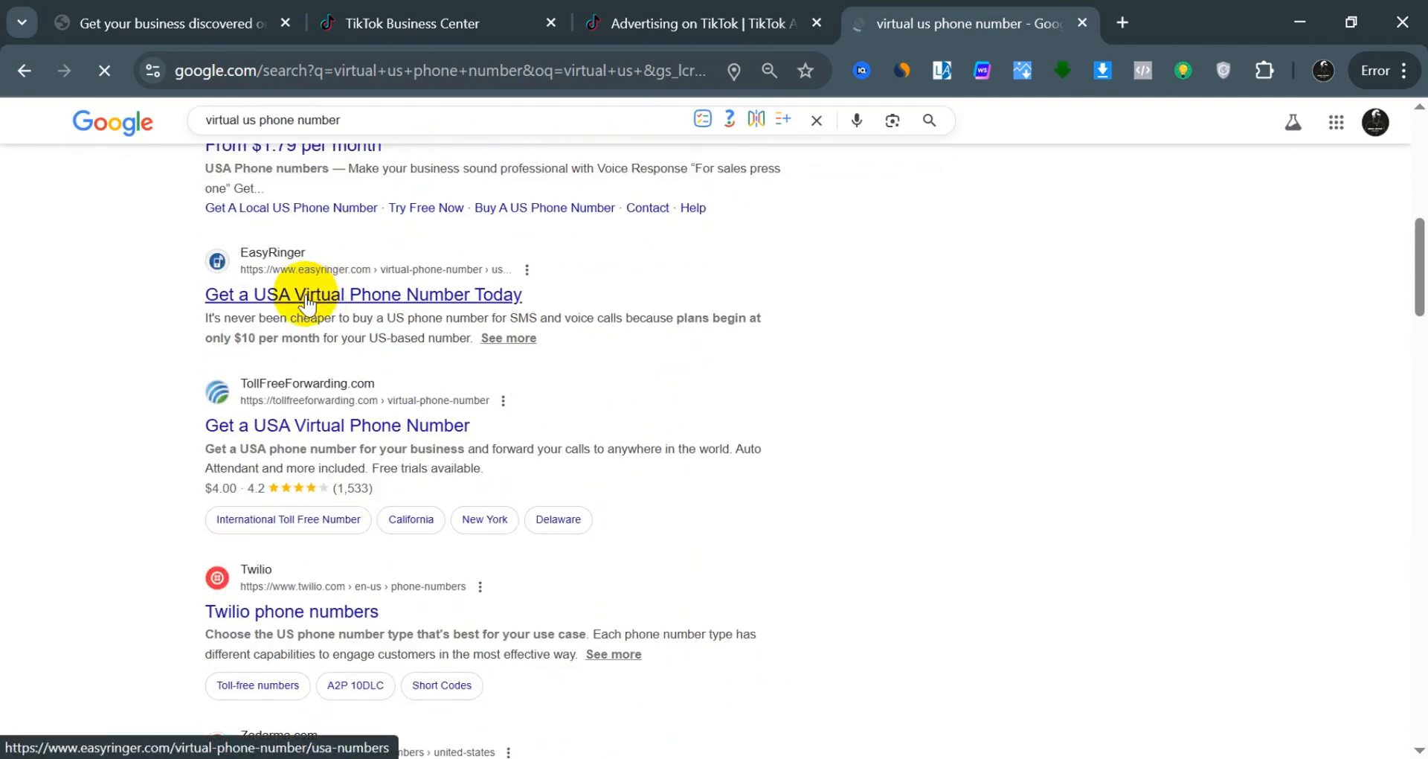
Revisit the TikTok Ads Manager and Business Center pages, and search Google for "fake us address" in a new tab.
left_click(623, 16)
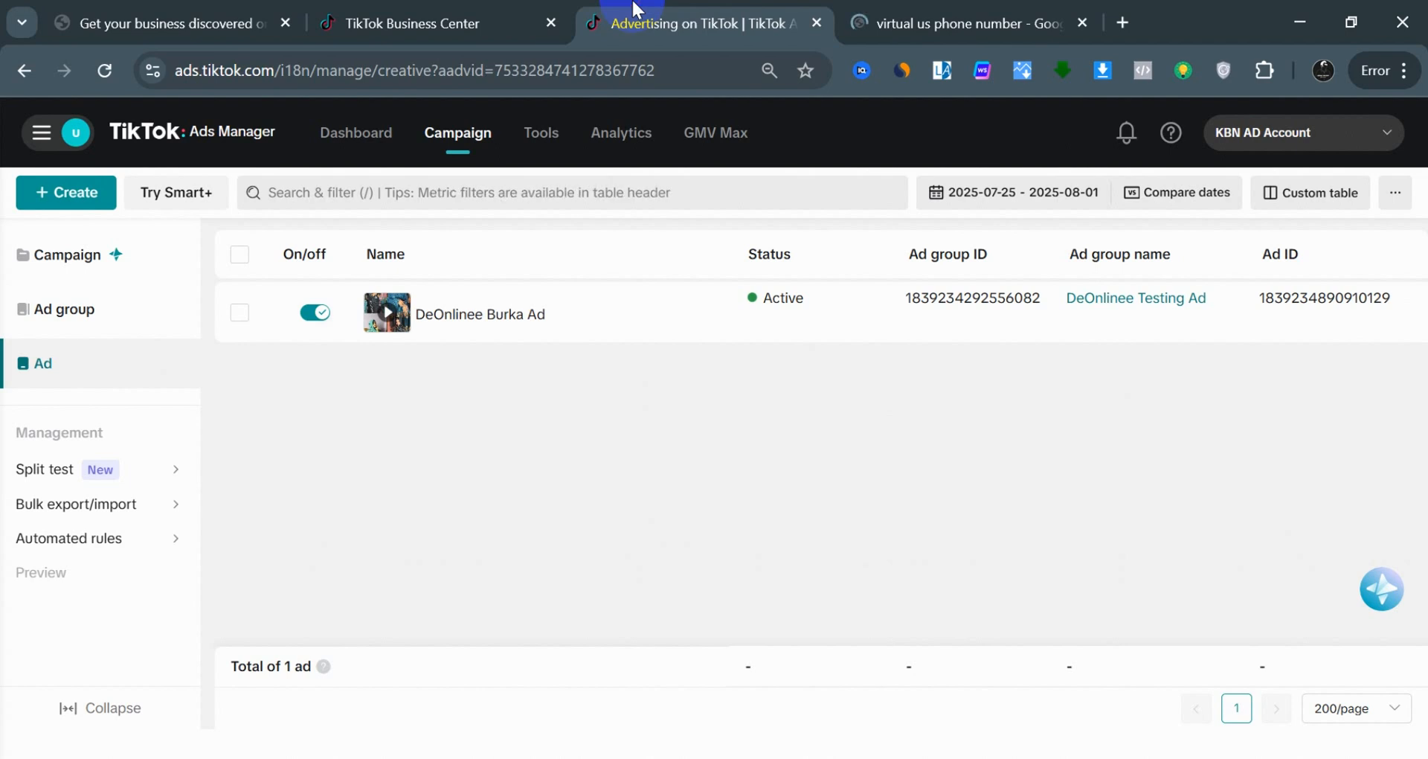
left_click(455, 9)
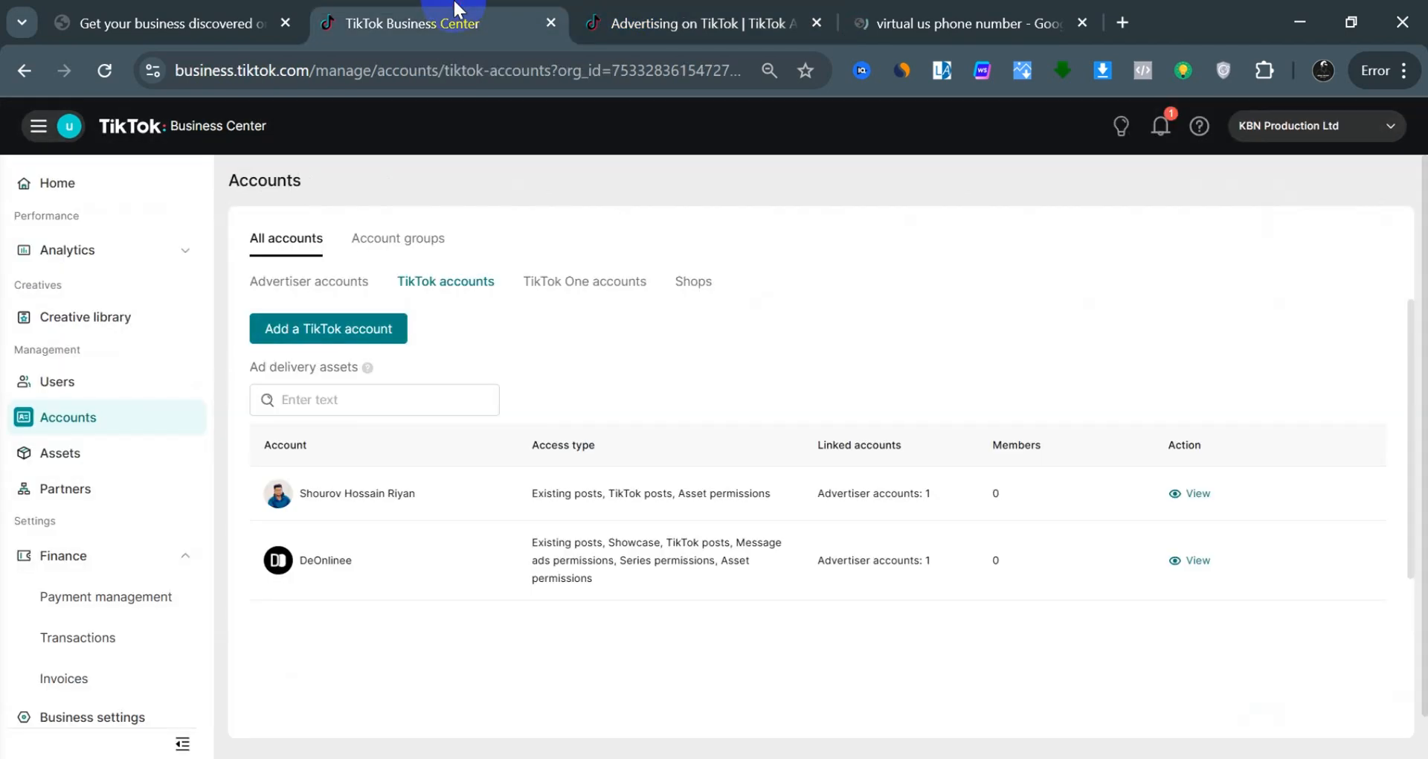
left_click(1122, 22)
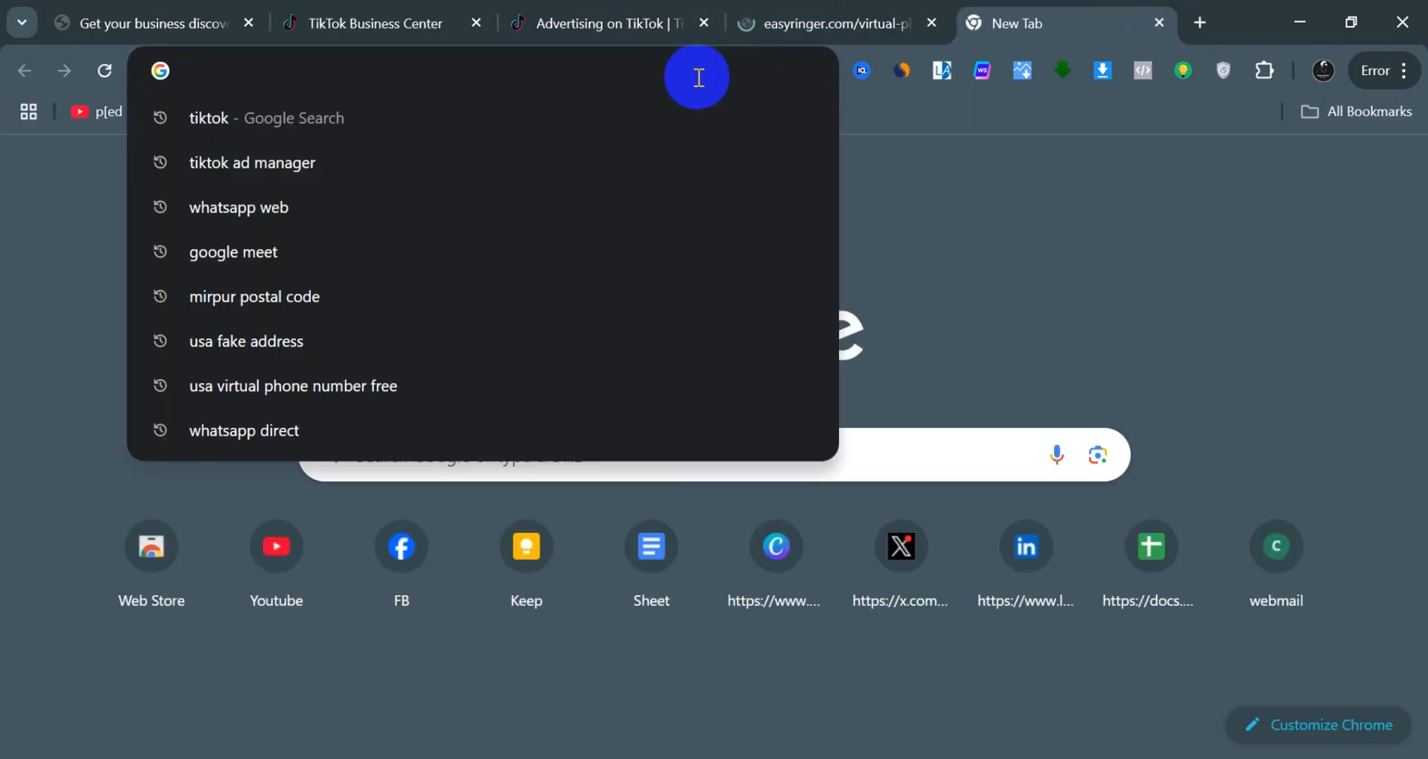
type("fake")
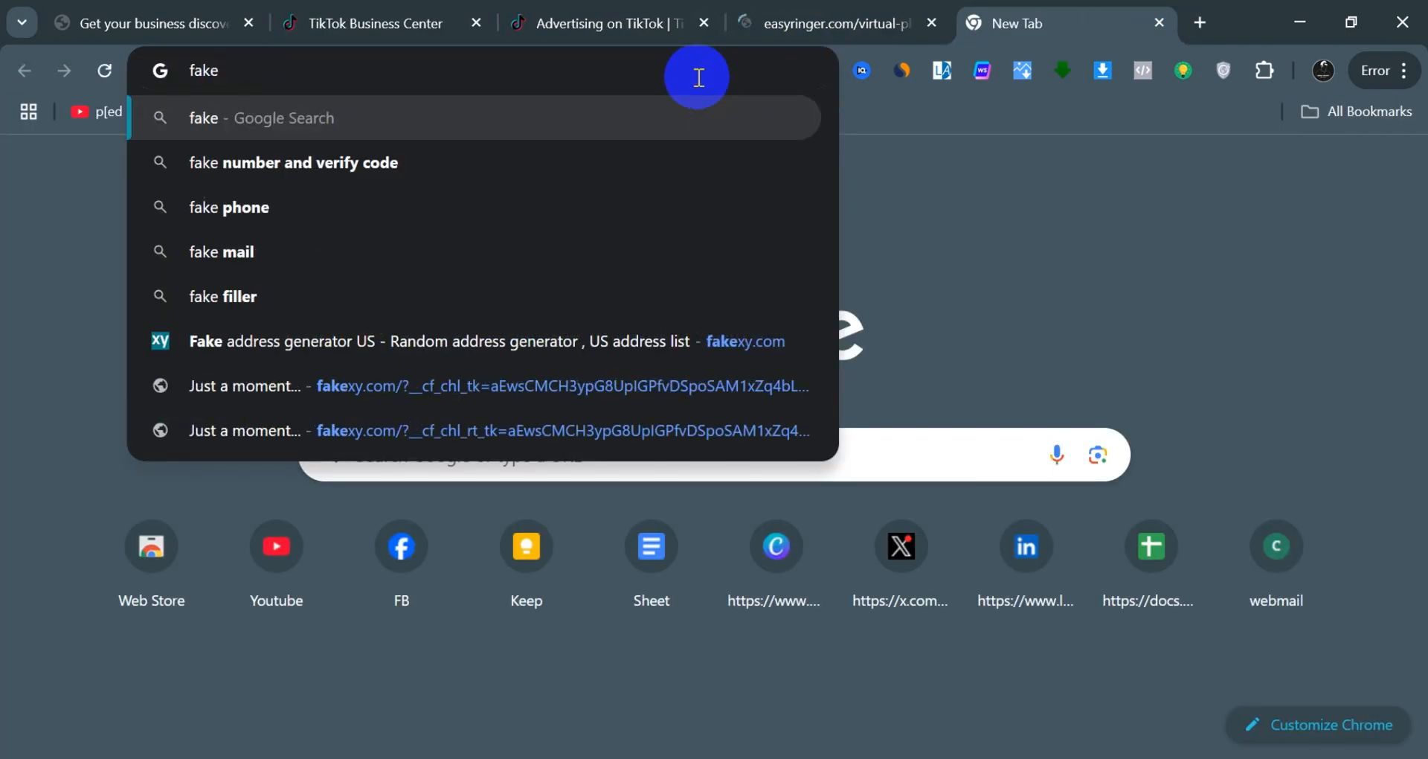
type(" us add")
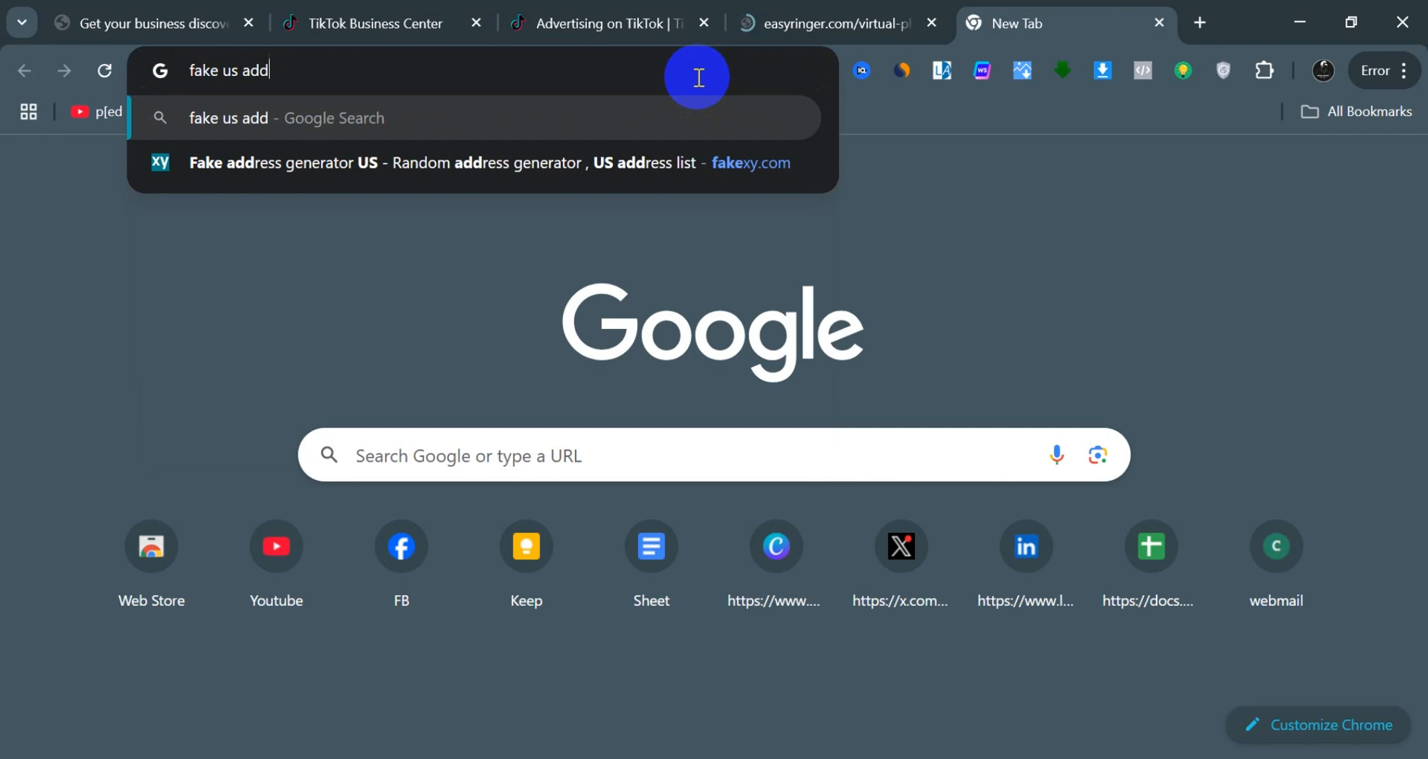
type("re")
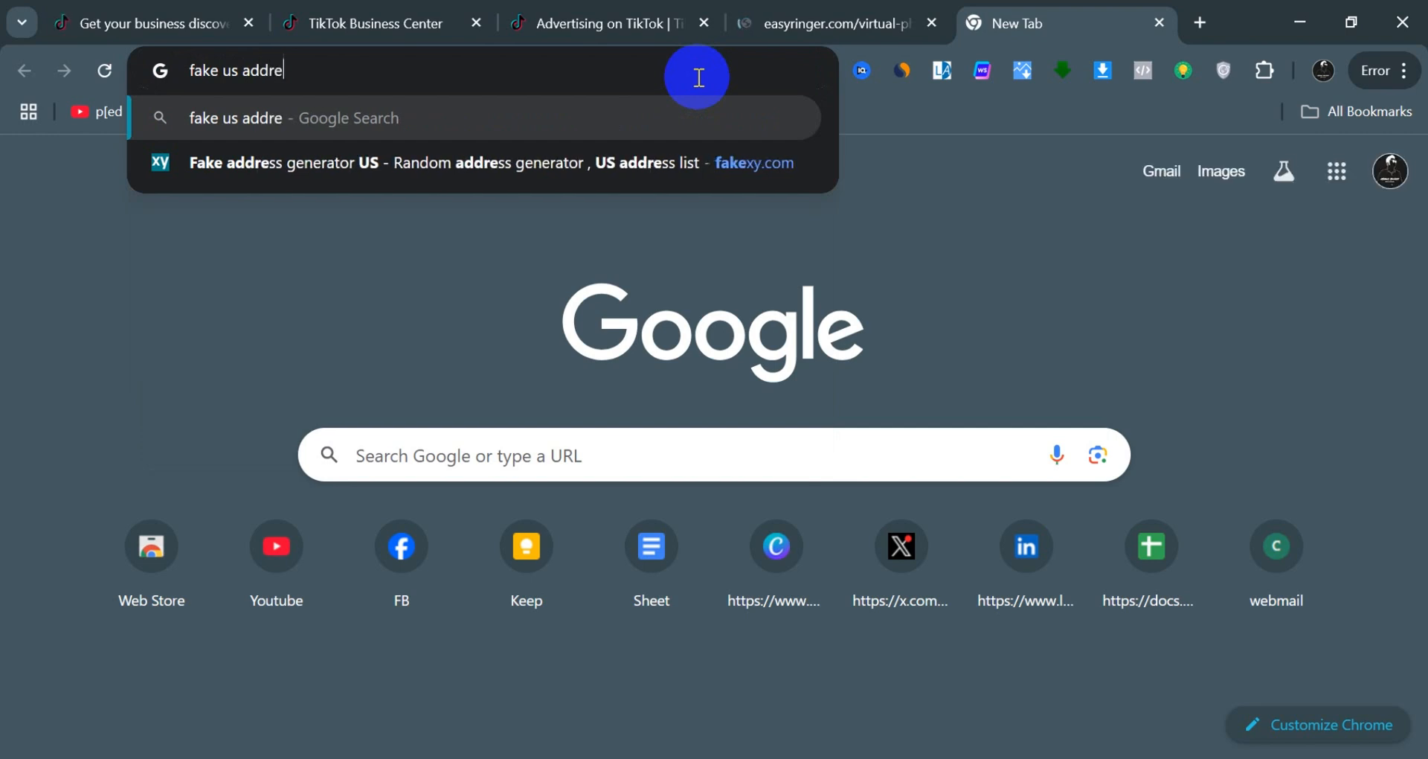
type("ss")
key("Return")
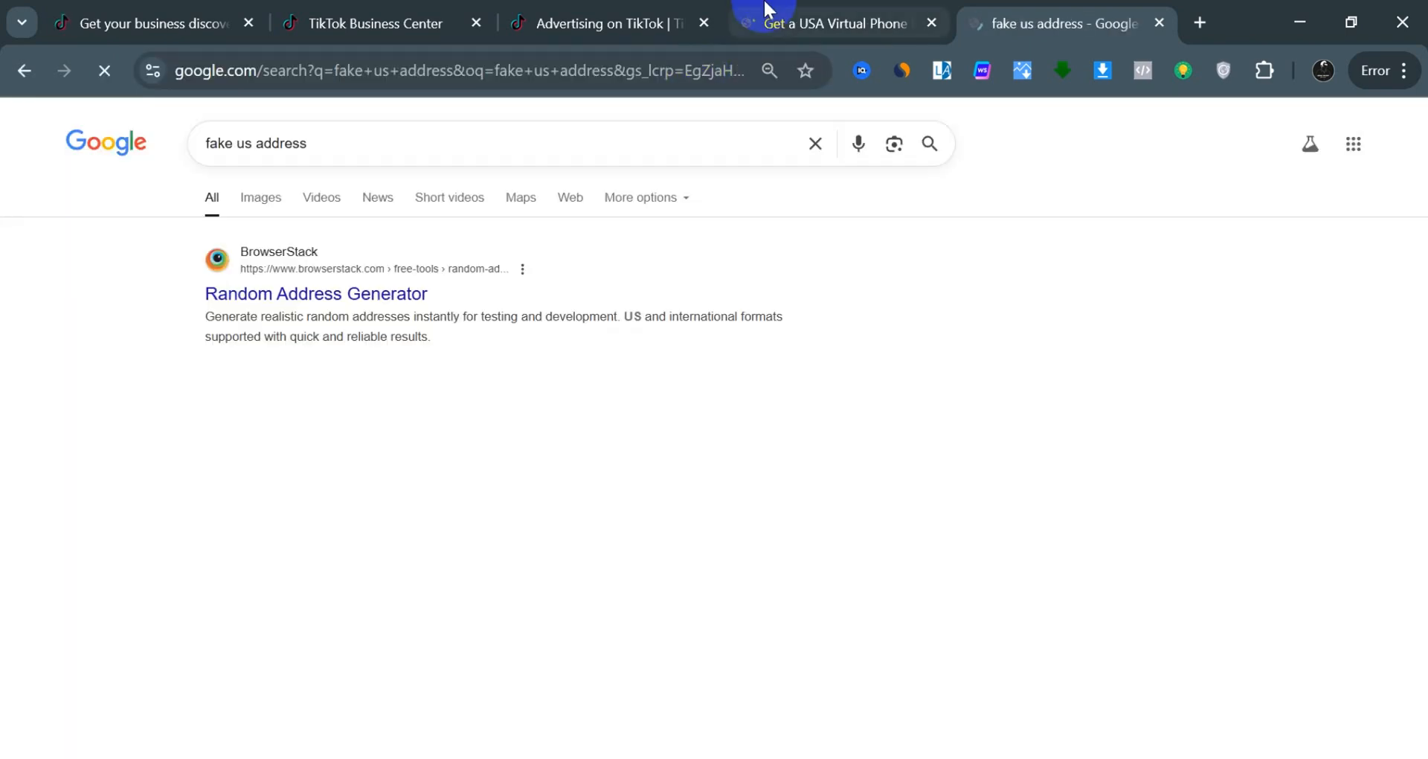
Check the EasyRinger page, return to TikTok Business Center and open its Verification page.
left_click(769, 10)
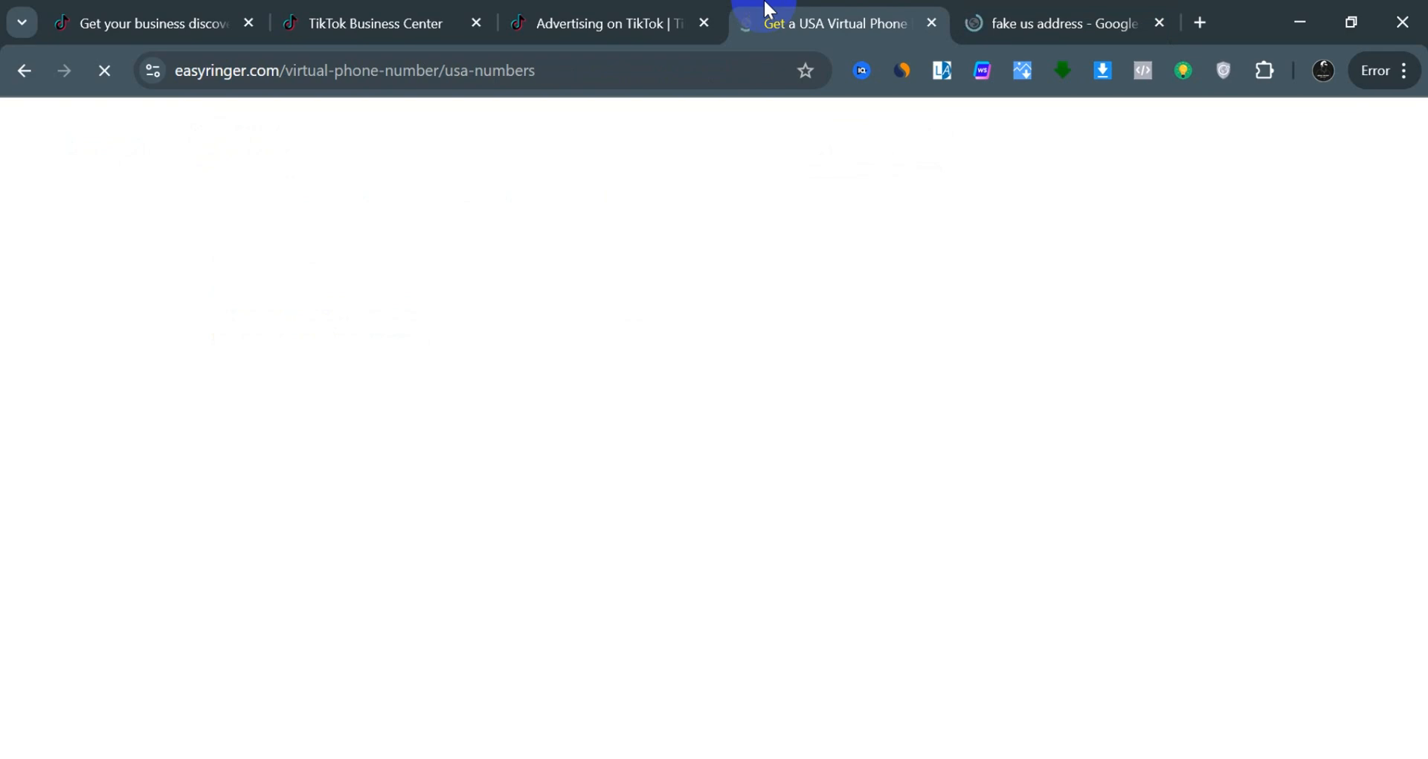
left_click(399, 7)
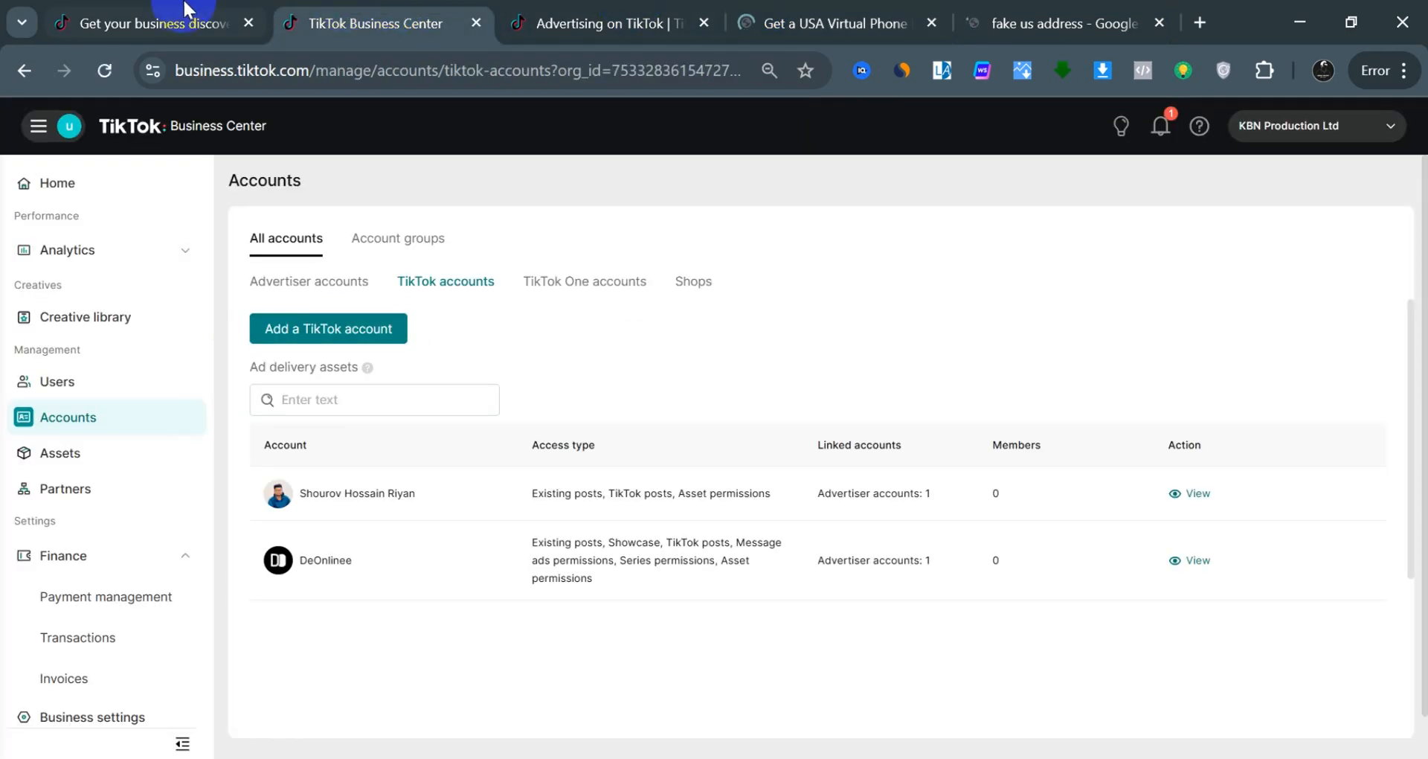
mouse_move(178, 9)
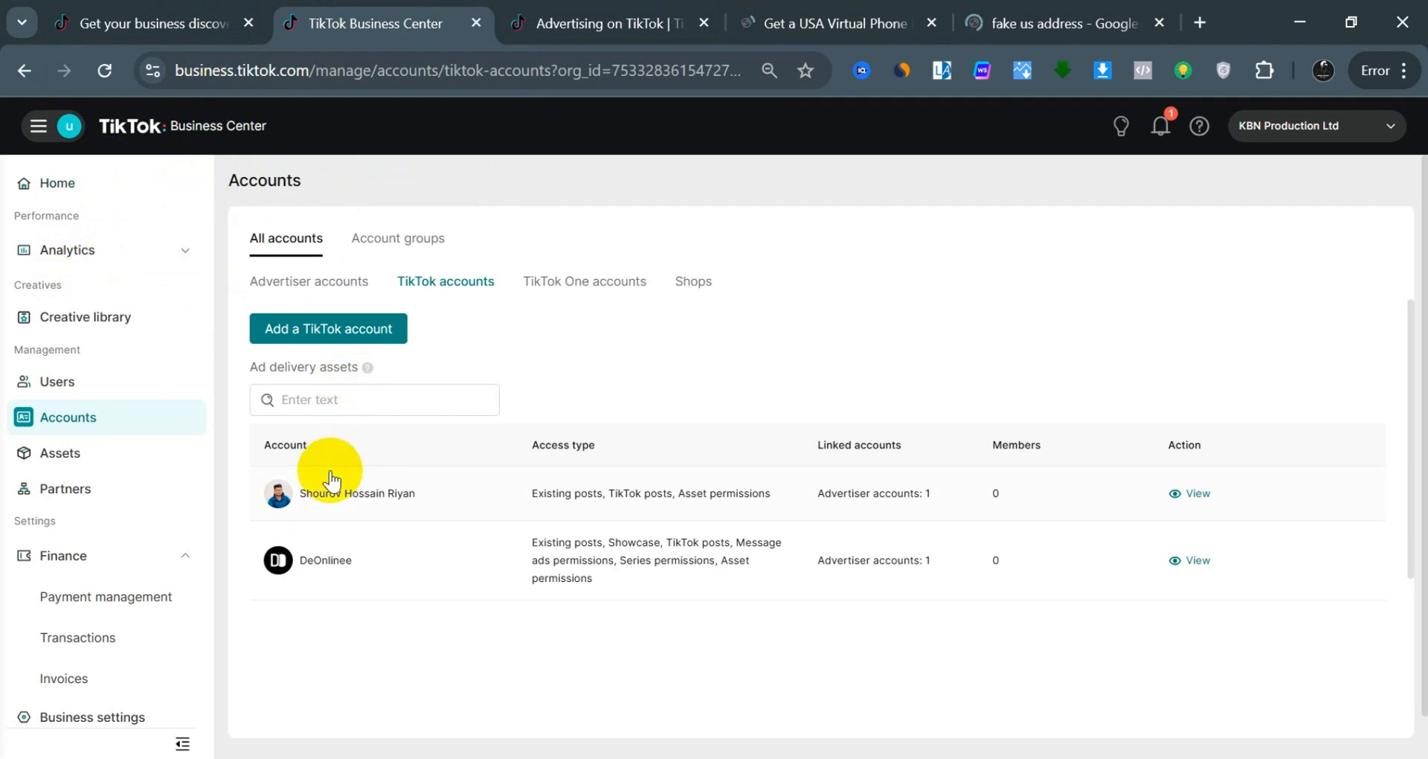
scroll(138, 621, "down", 1)
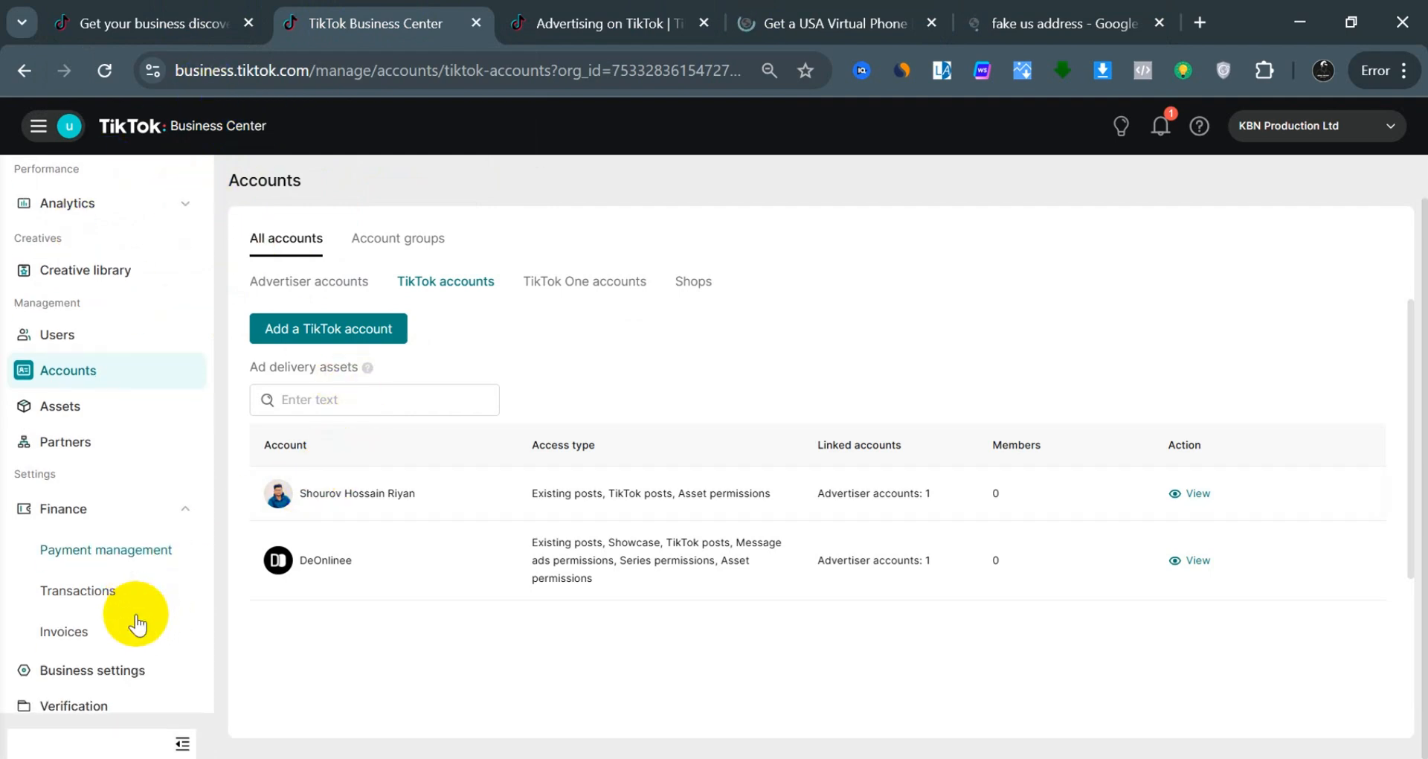
left_click(92, 705)
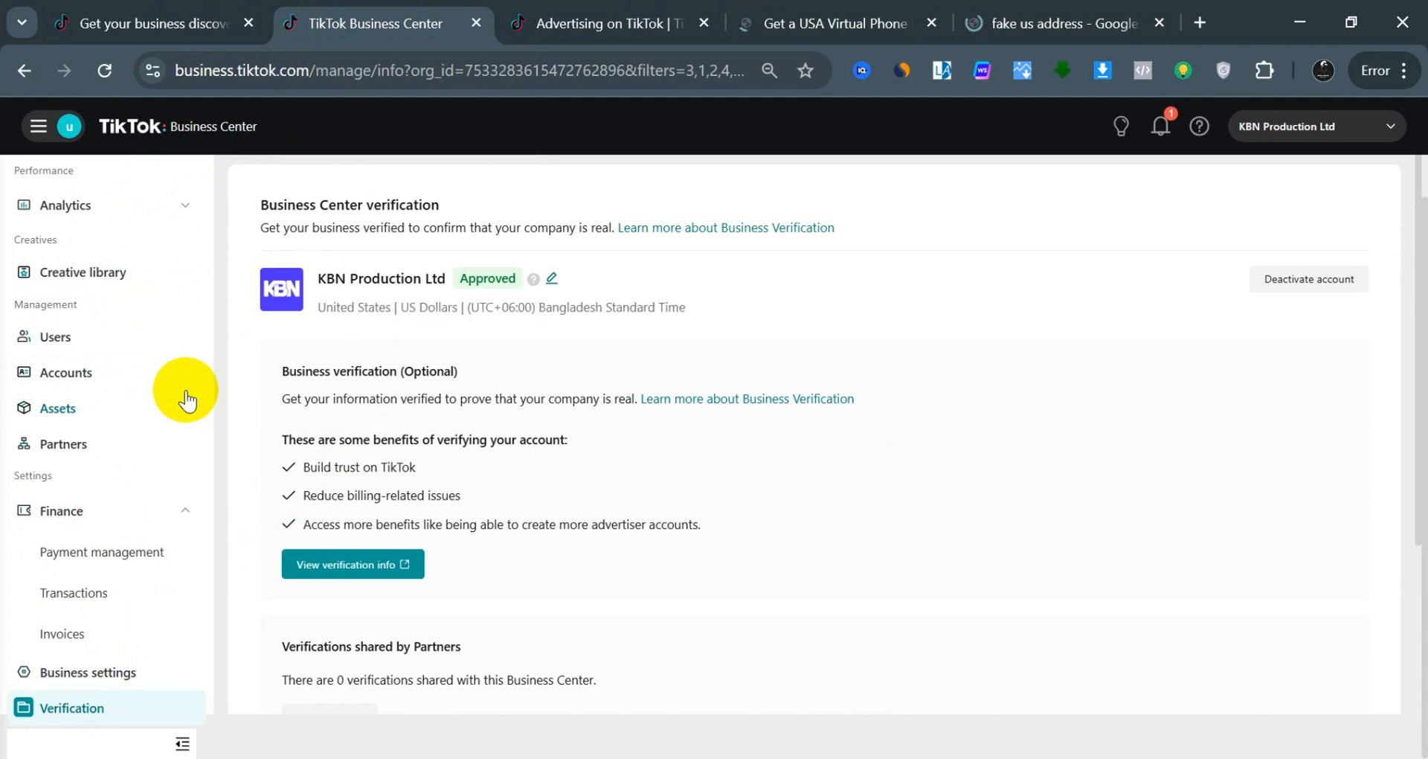
scroll(122, 331, "up", 1)
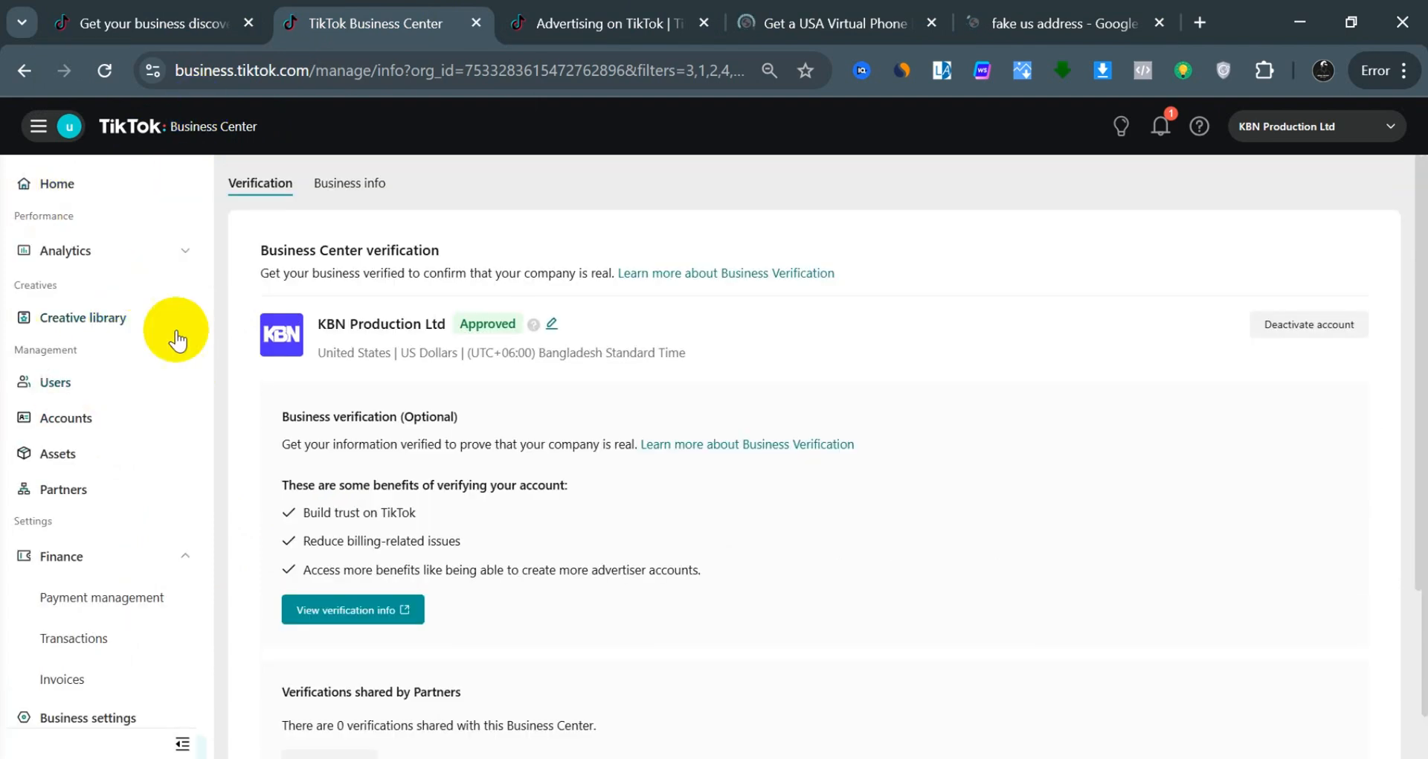
Open the Business info section, review the billing and primary contact details, and highlight the contact's phone number.
left_click(333, 185)
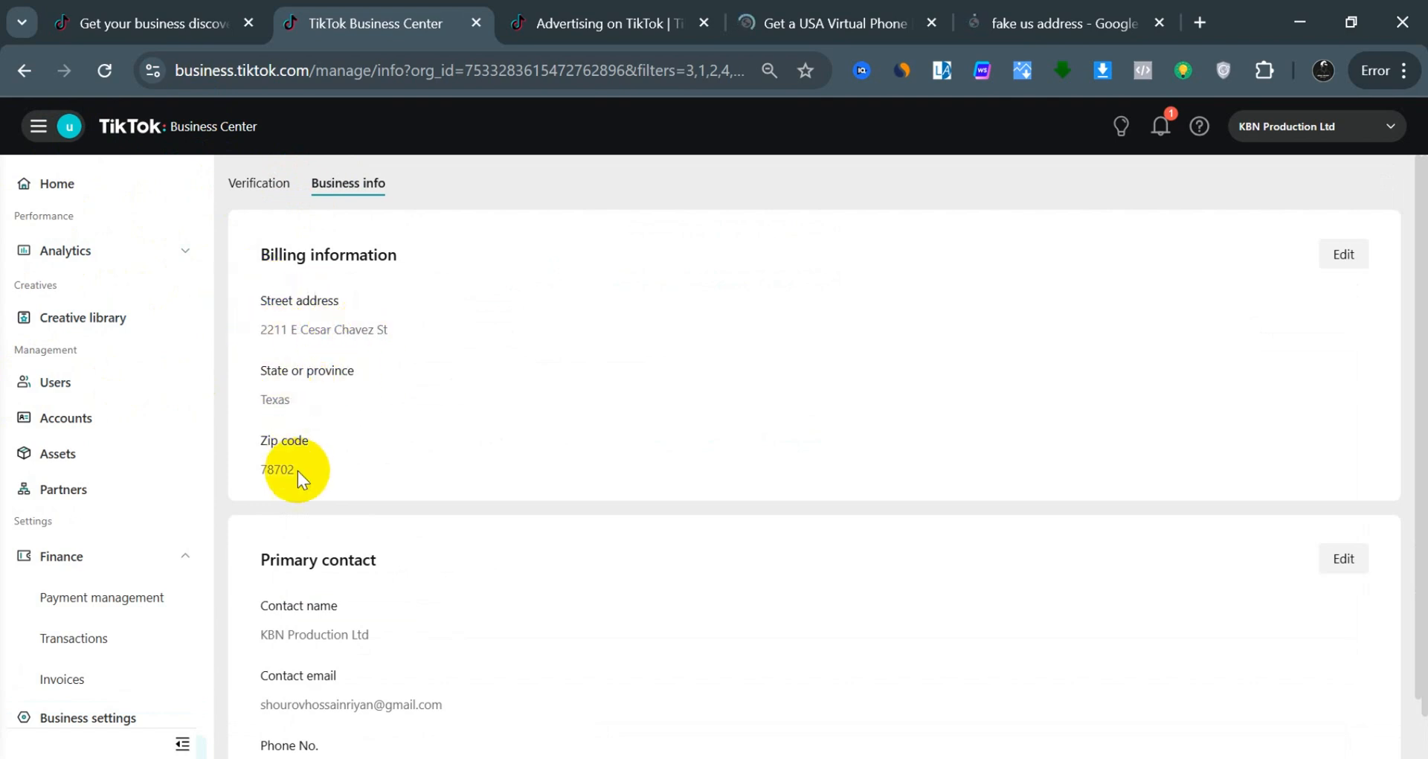
scroll(297, 470, "down", 1)
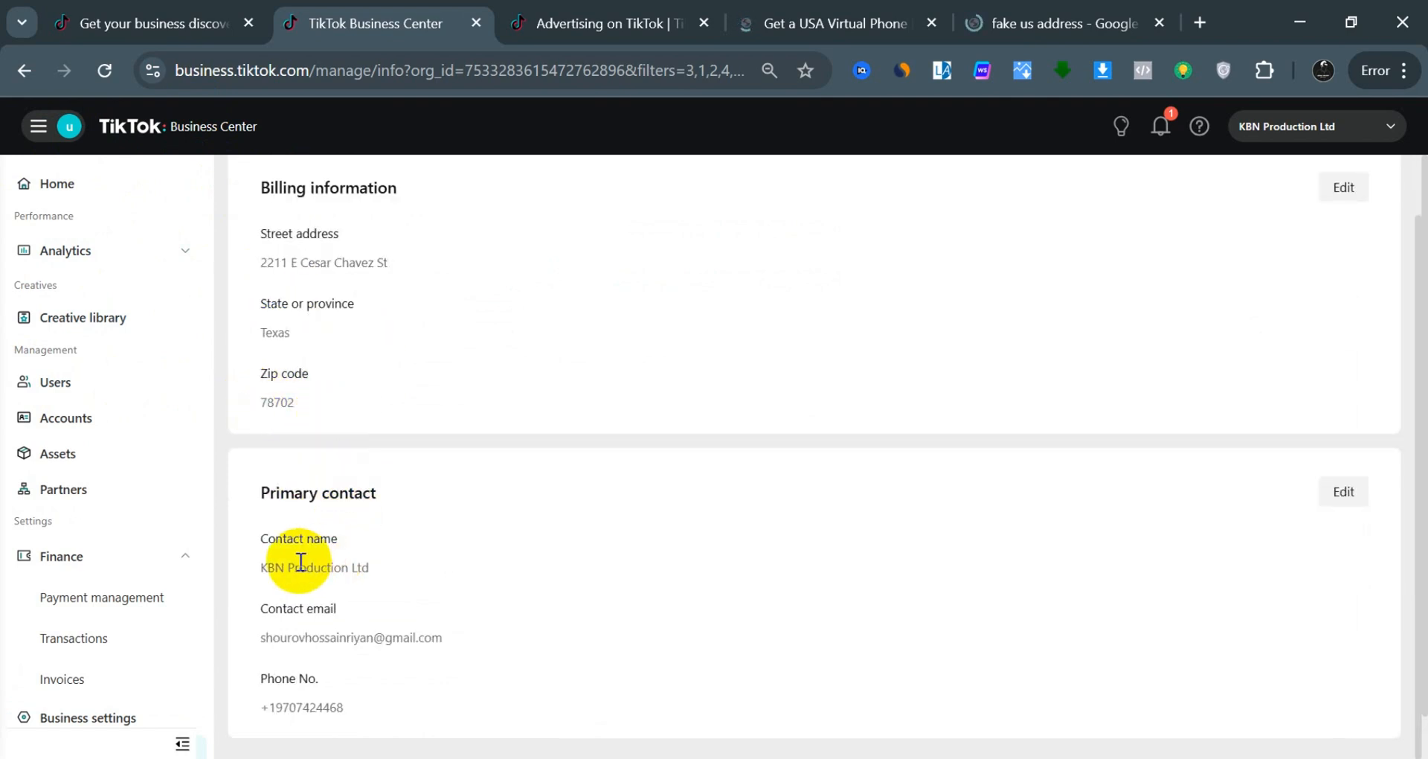
left_click_drag(262, 708, 368, 711)
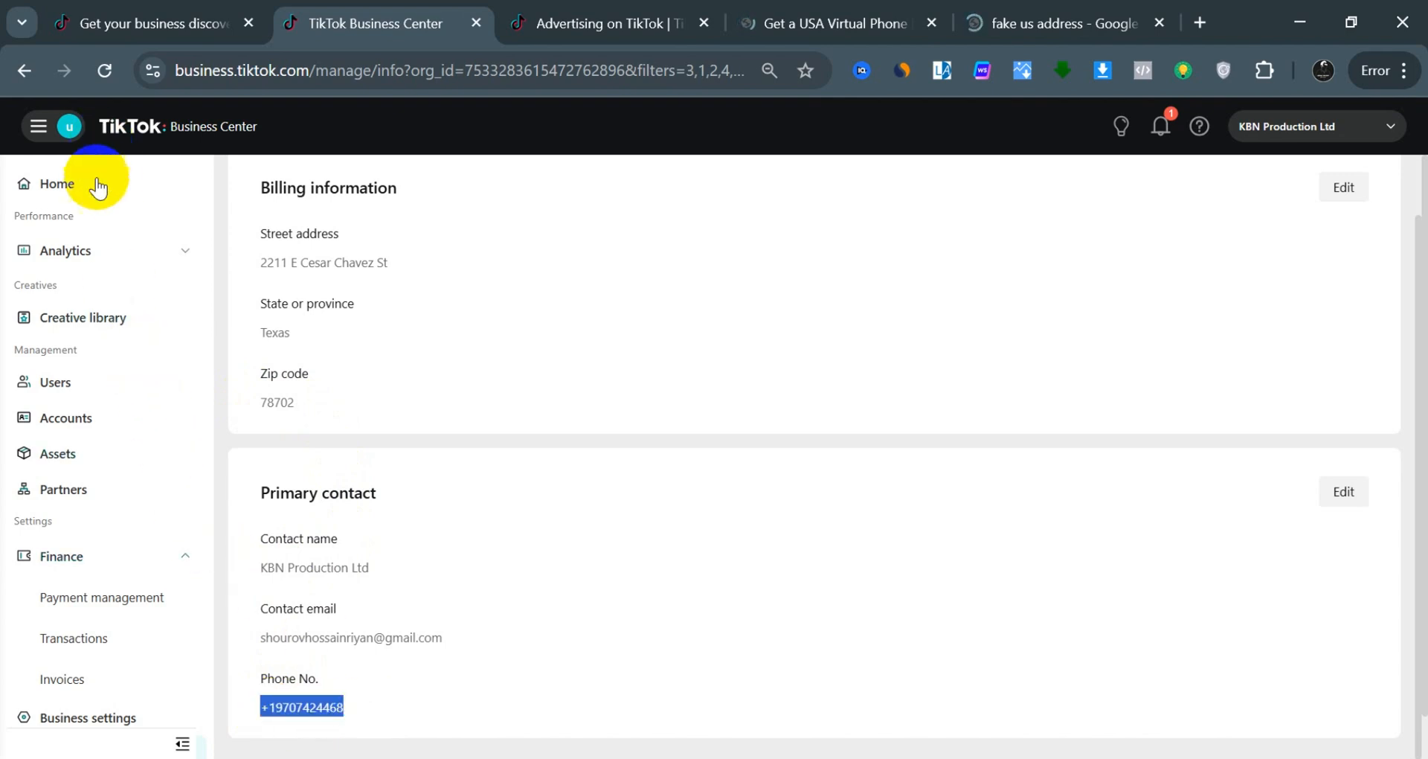
Open the Business Center's Accounts page and start adding an advertiser account with the Create New option.
left_click(95, 431)
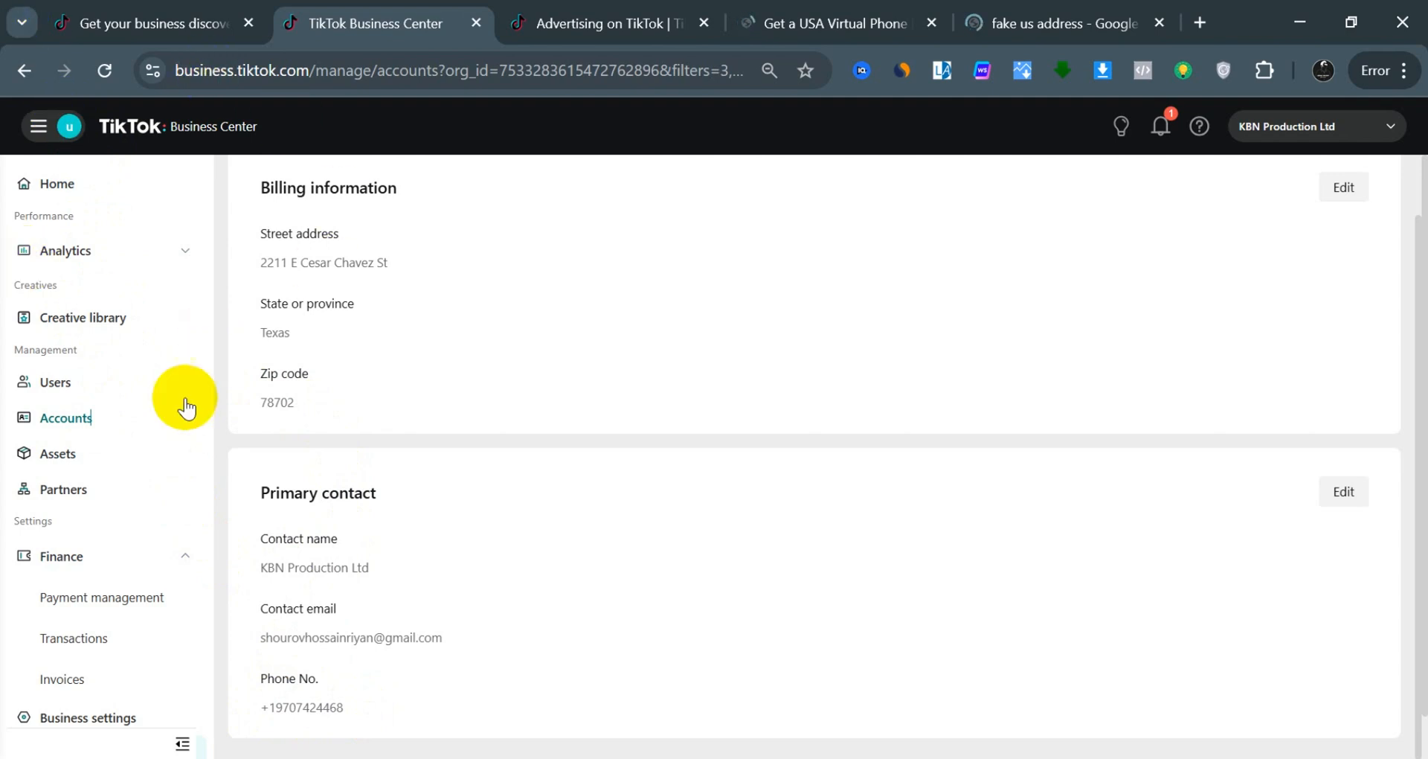
left_click(82, 419)
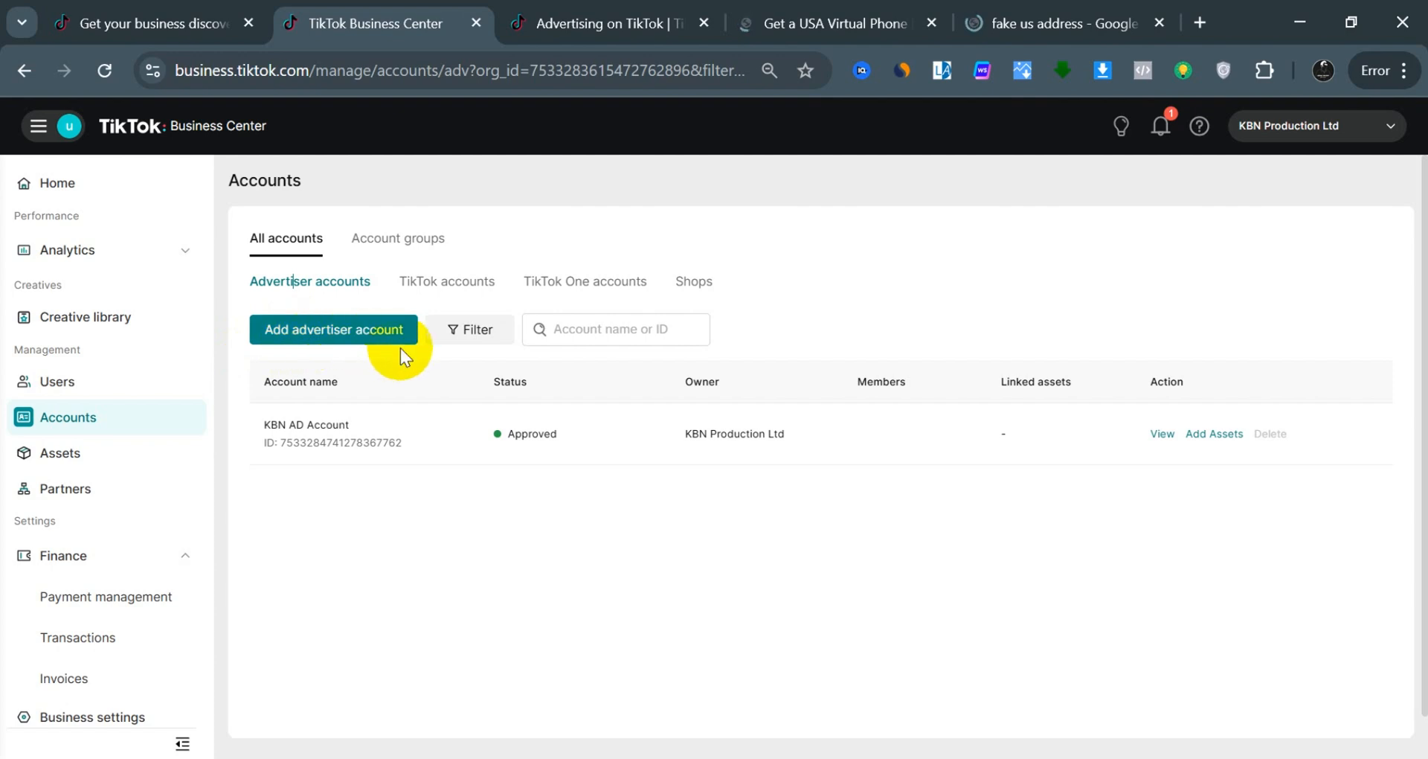
left_click(357, 332)
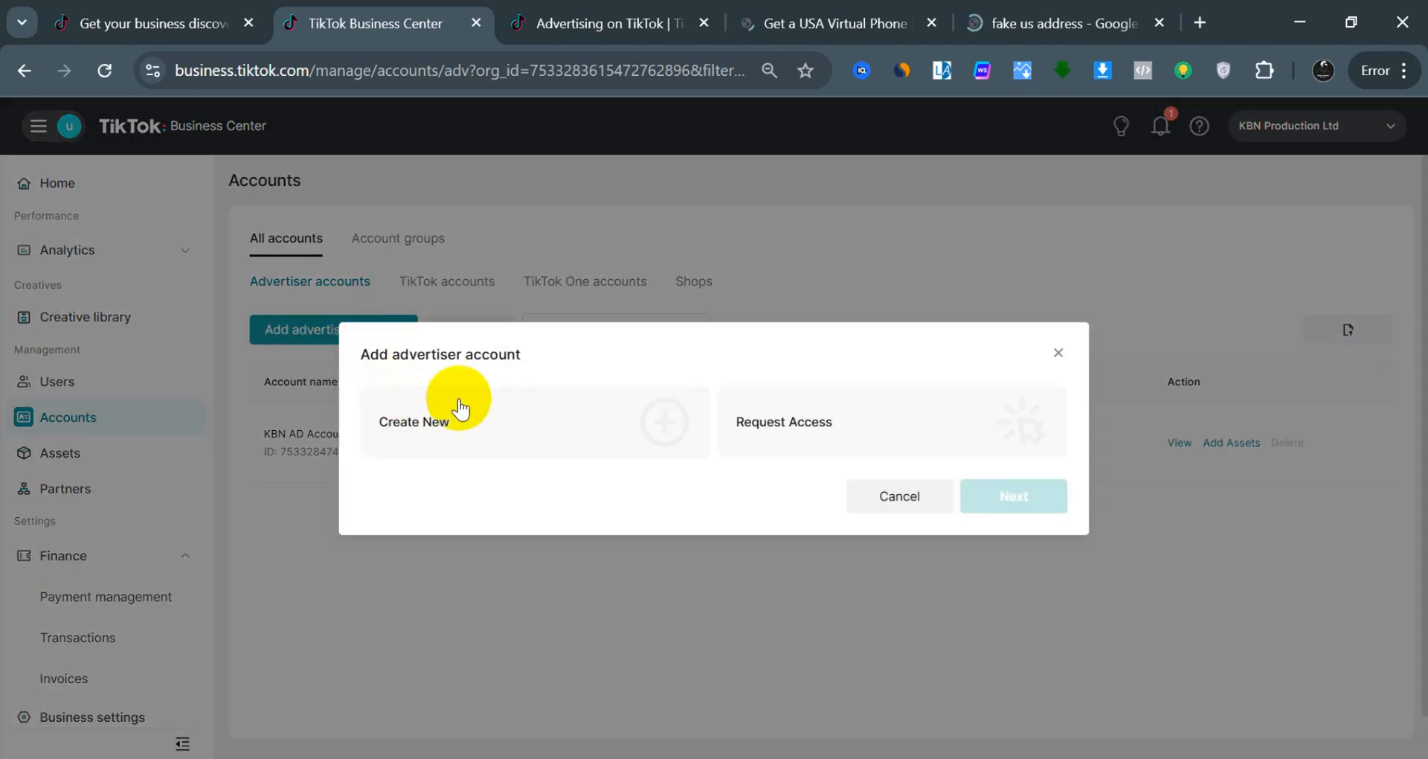
left_click(548, 446)
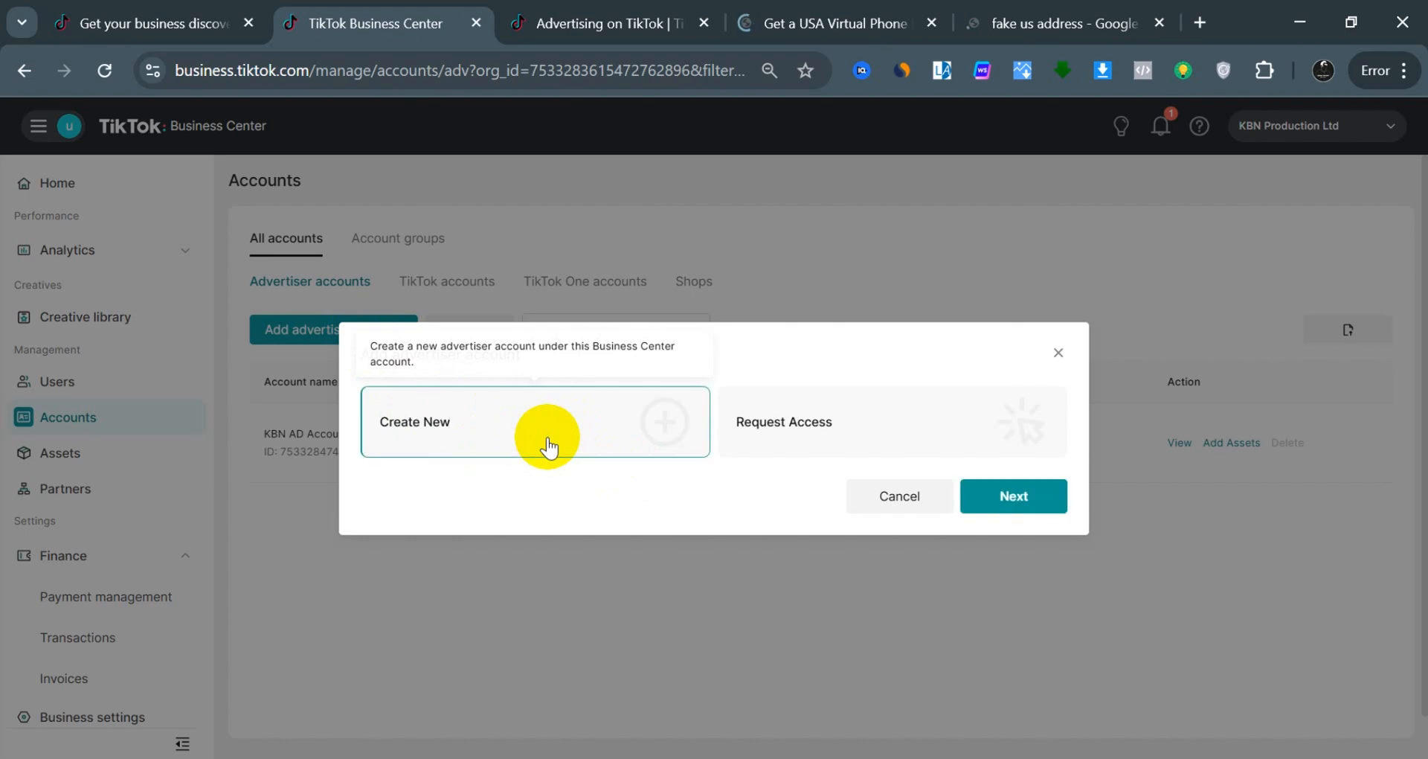
left_click(1015, 502)
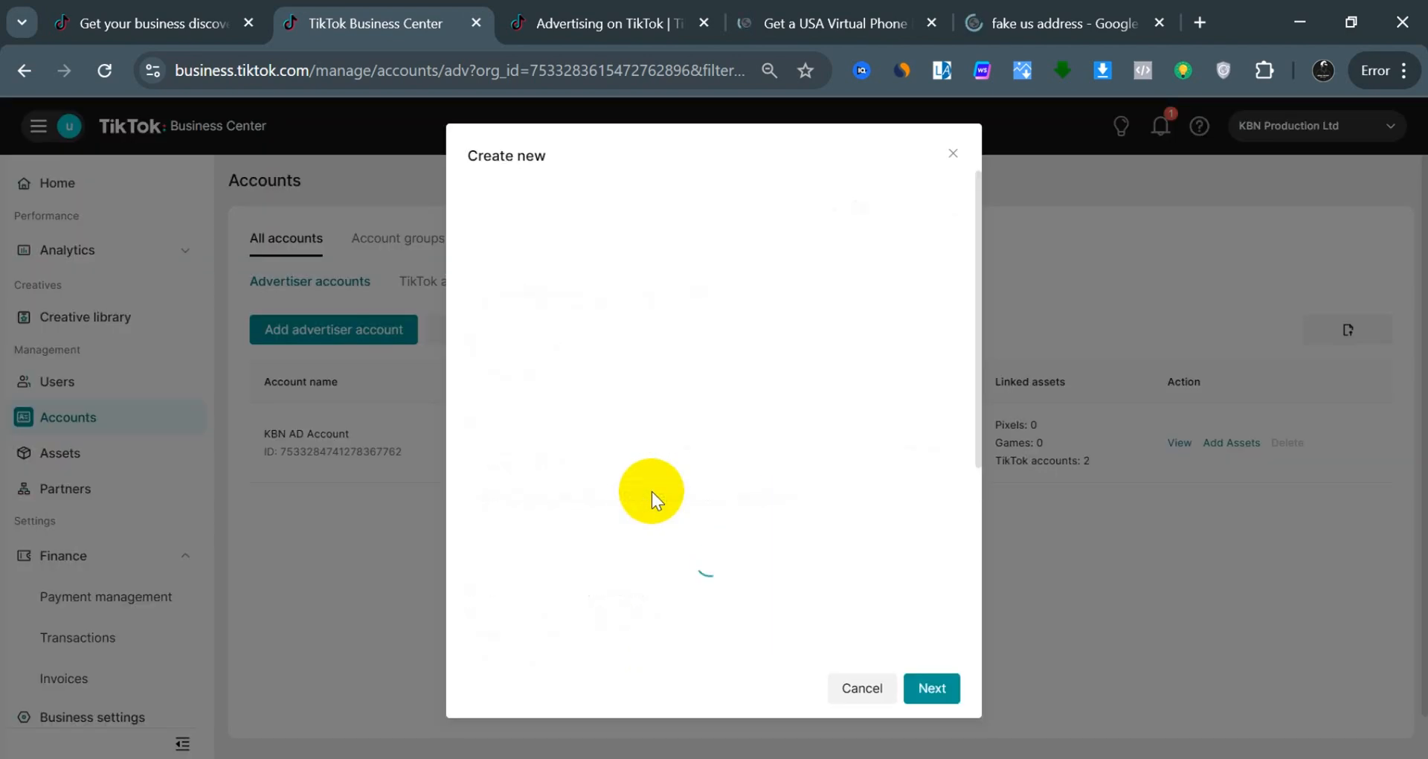
Look through the place of registration choices in the new verification form without selecting a country.
scroll(572, 423, "down", 1)
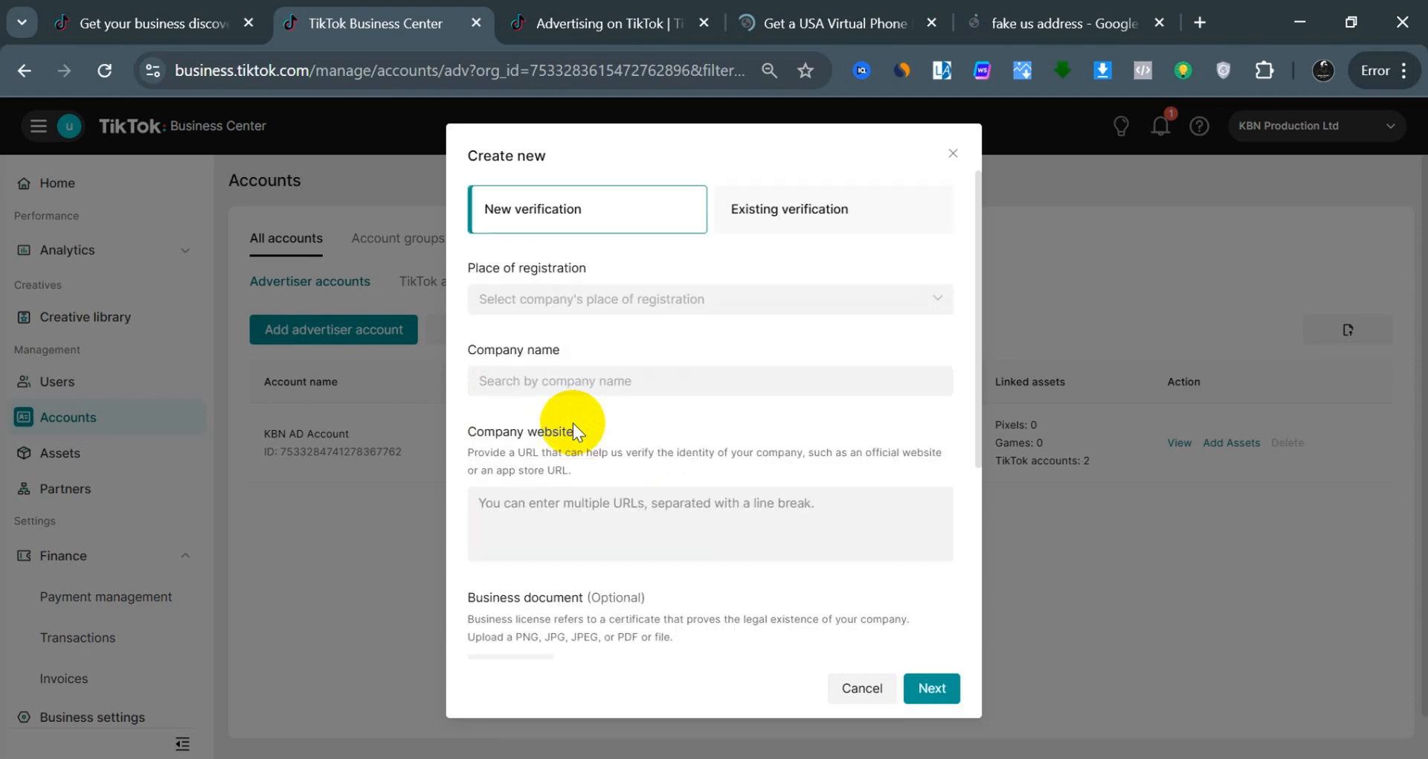
scroll(572, 422, "up", 1)
left_click(563, 365)
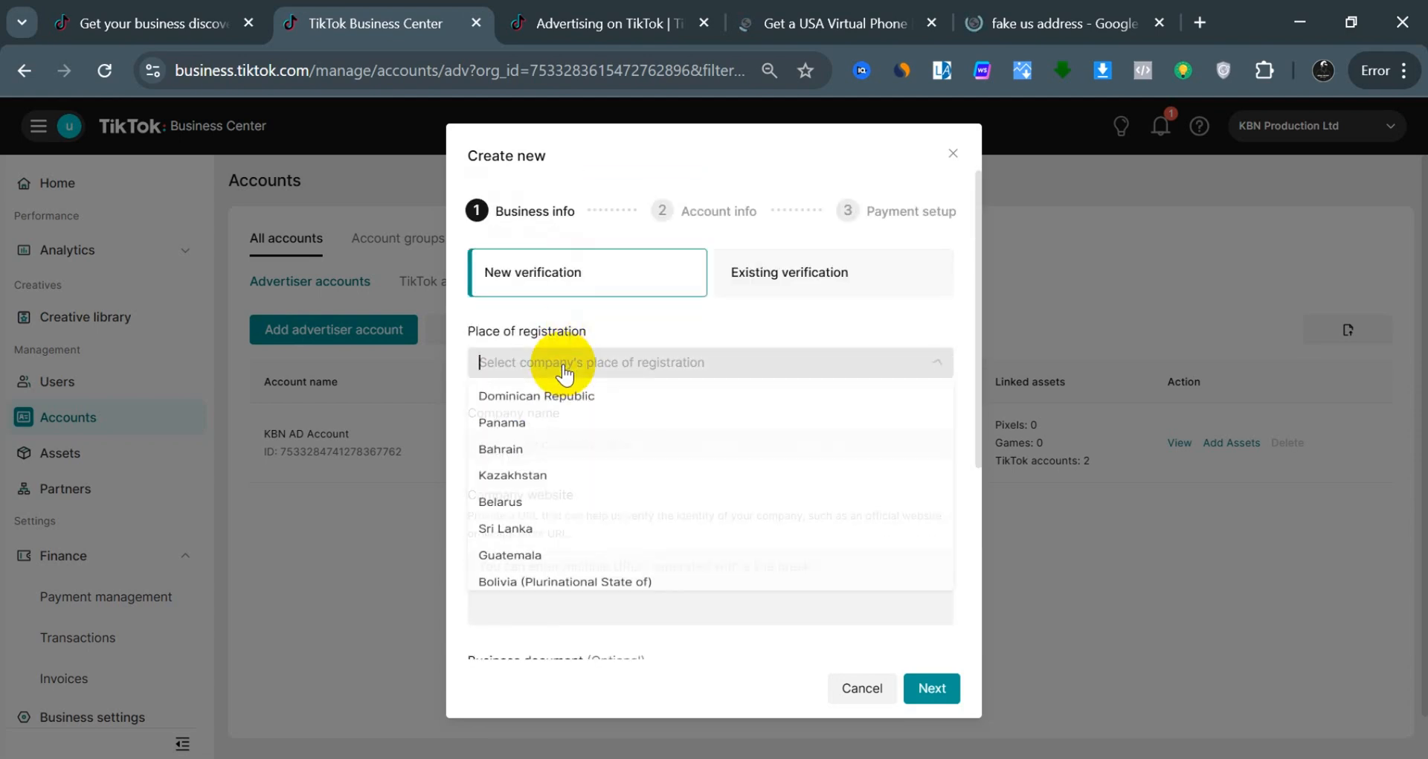
left_click(632, 324)
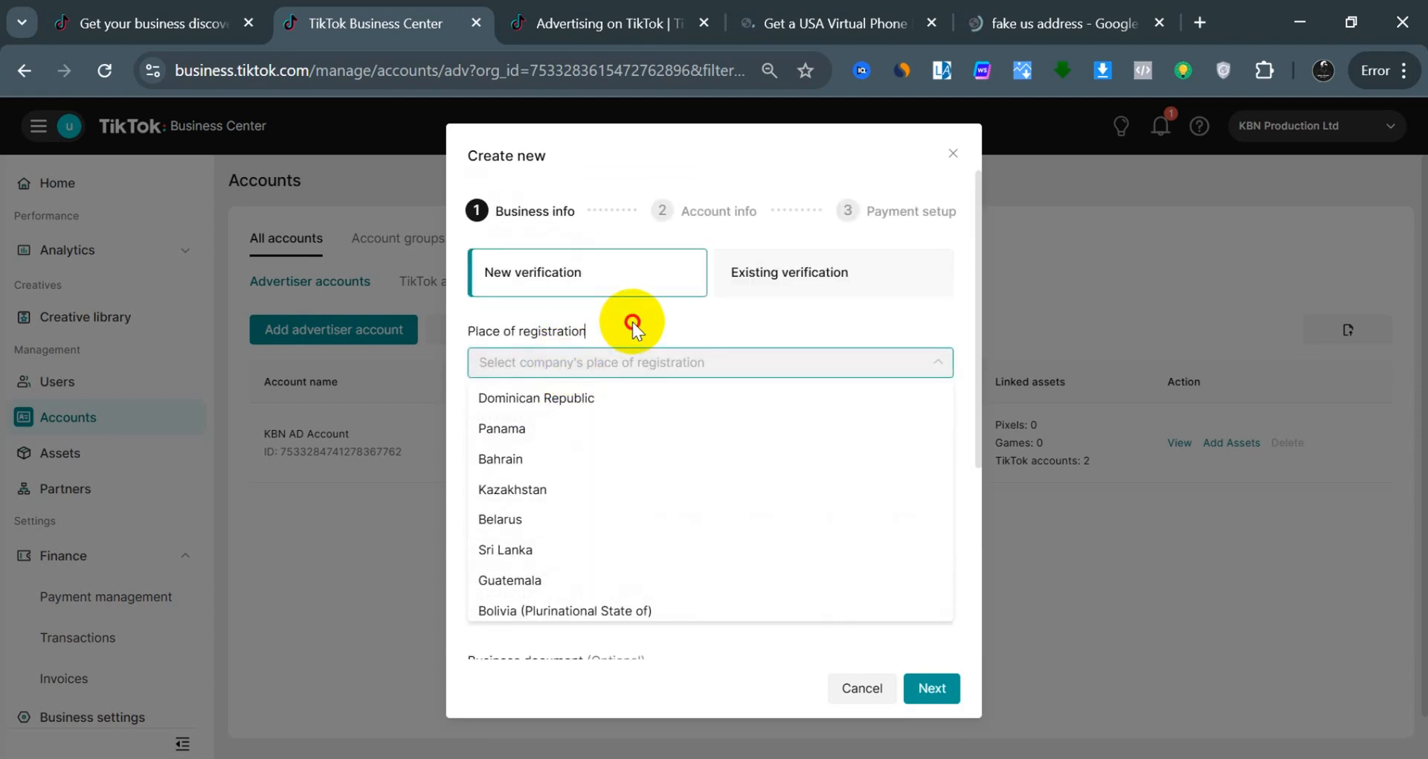
left_click(614, 363)
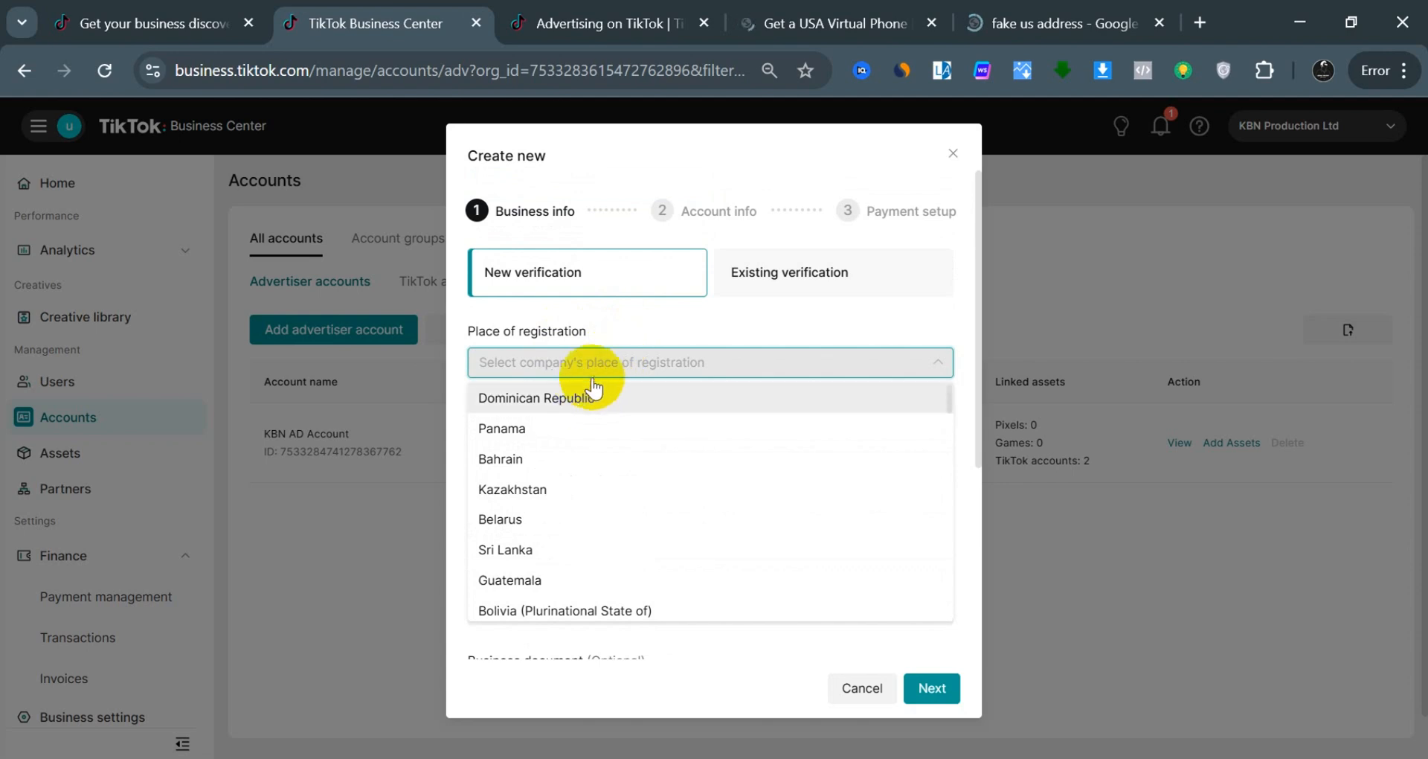
scroll(599, 430, "down", 3)
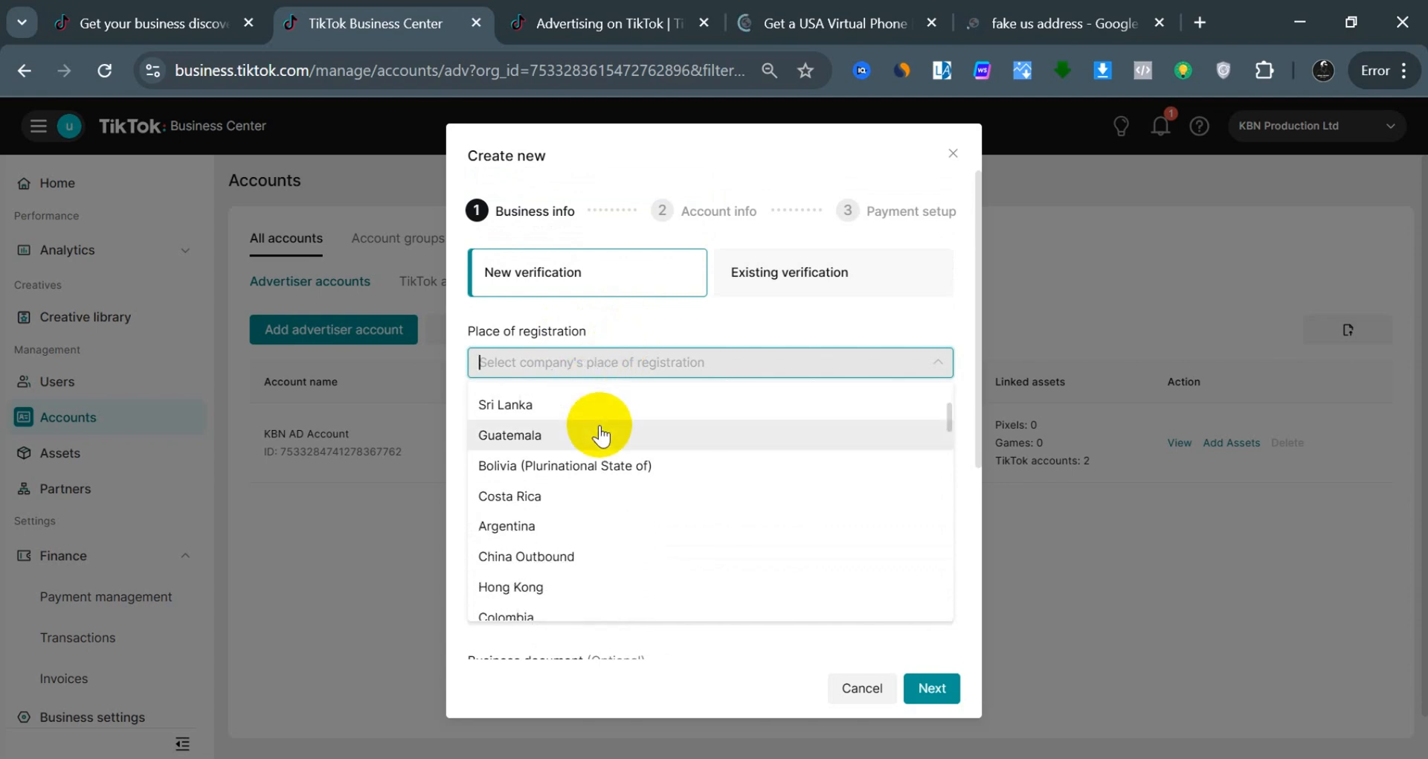
scroll(513, 428, "up", 3)
left_click(655, 299)
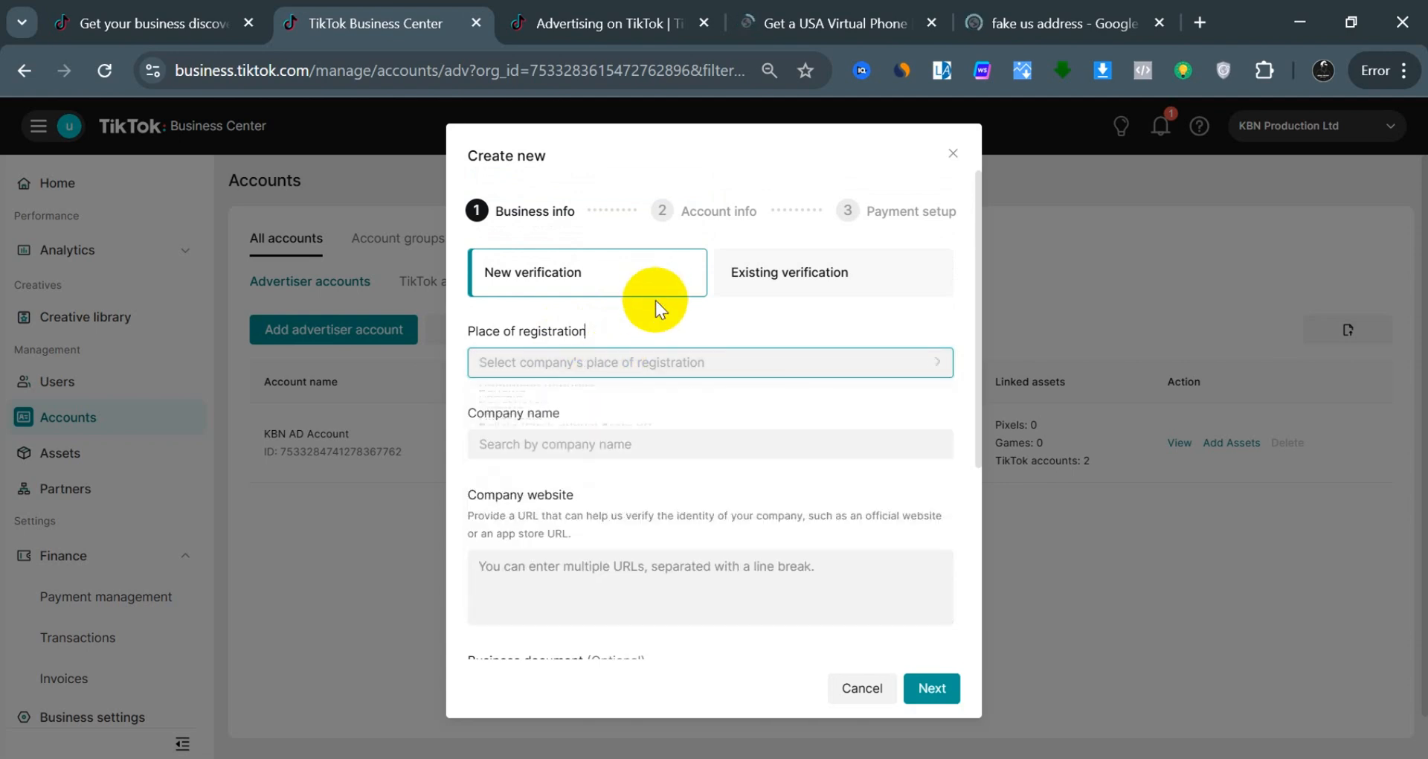
Review the form's company name, website, business document, license number and additional document fields.
scroll(618, 298, "down", 1)
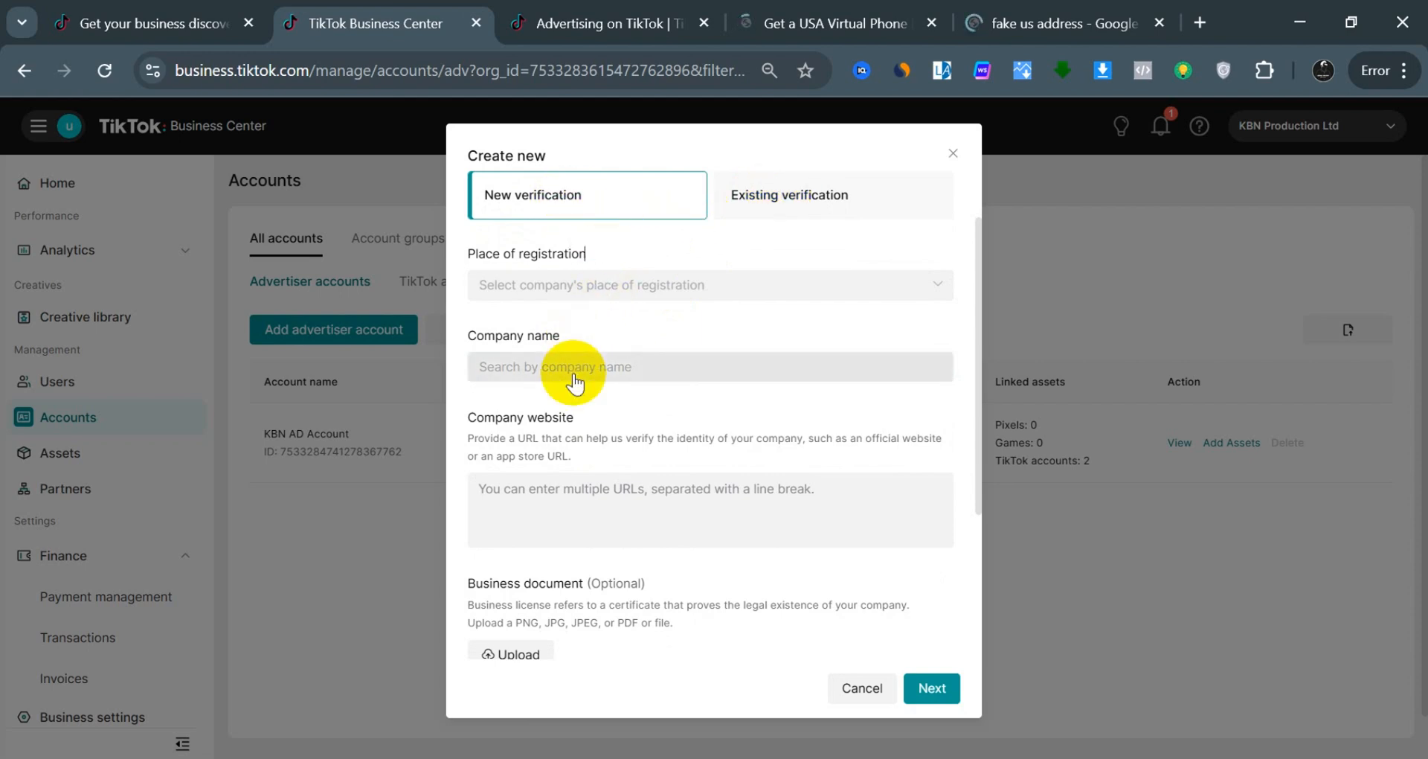
scroll(571, 376, "down", 2)
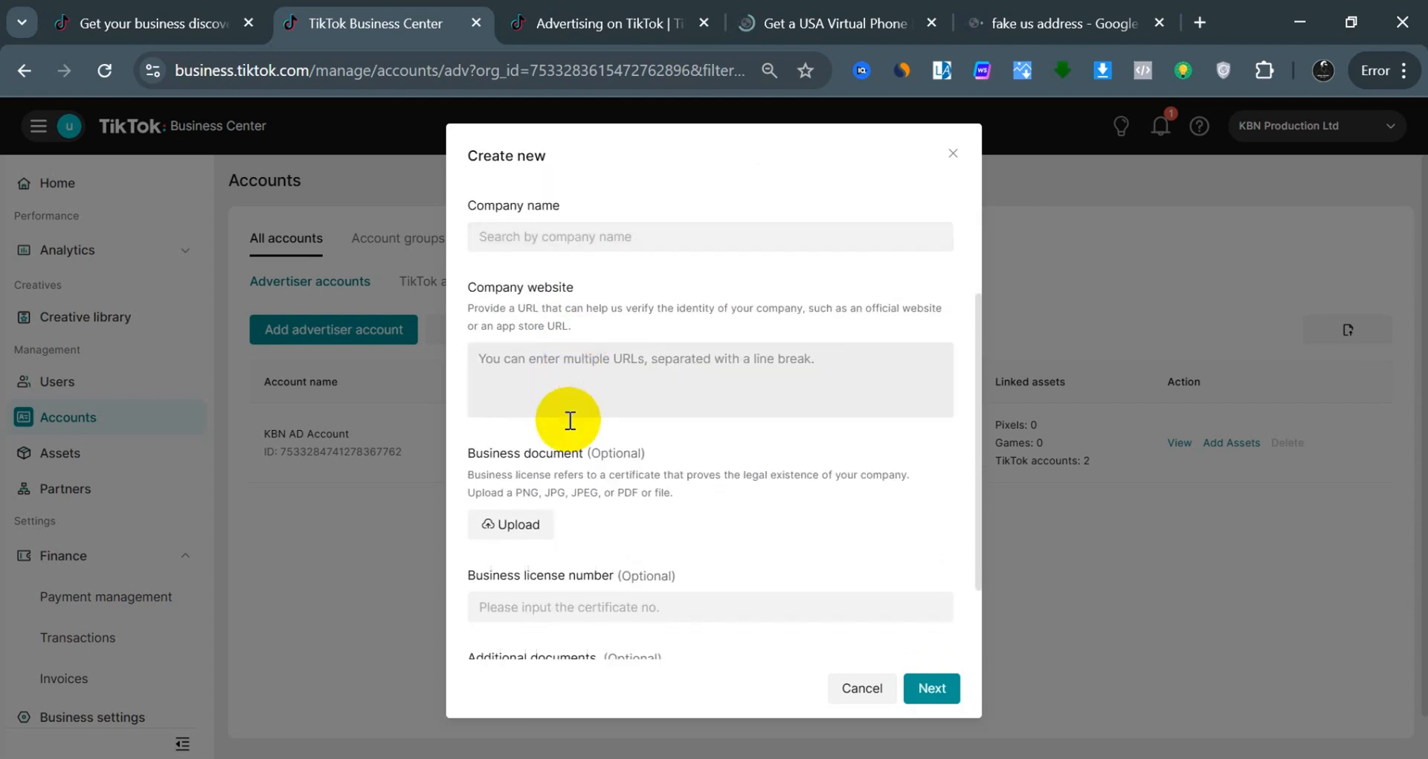
scroll(567, 414, "down", 2)
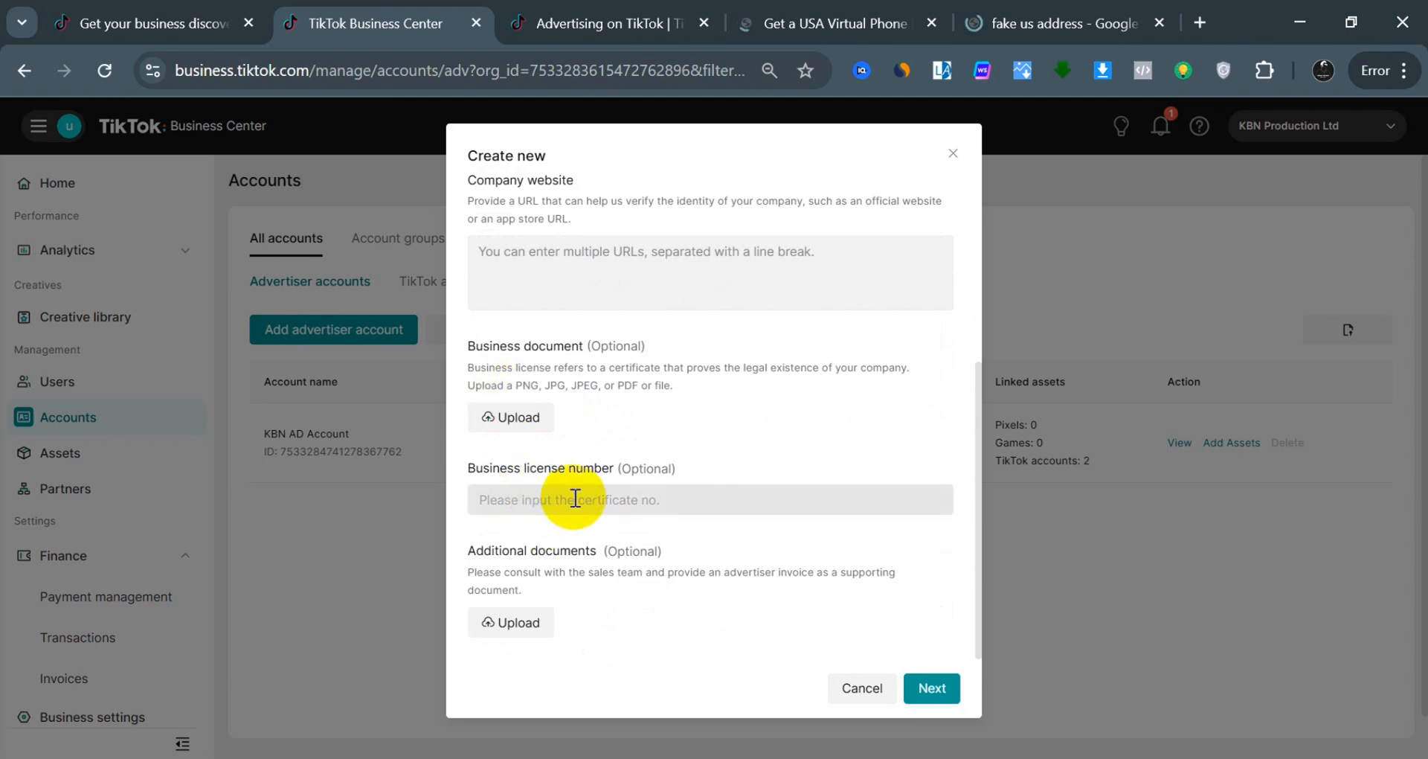
scroll(574, 496, "up", 4)
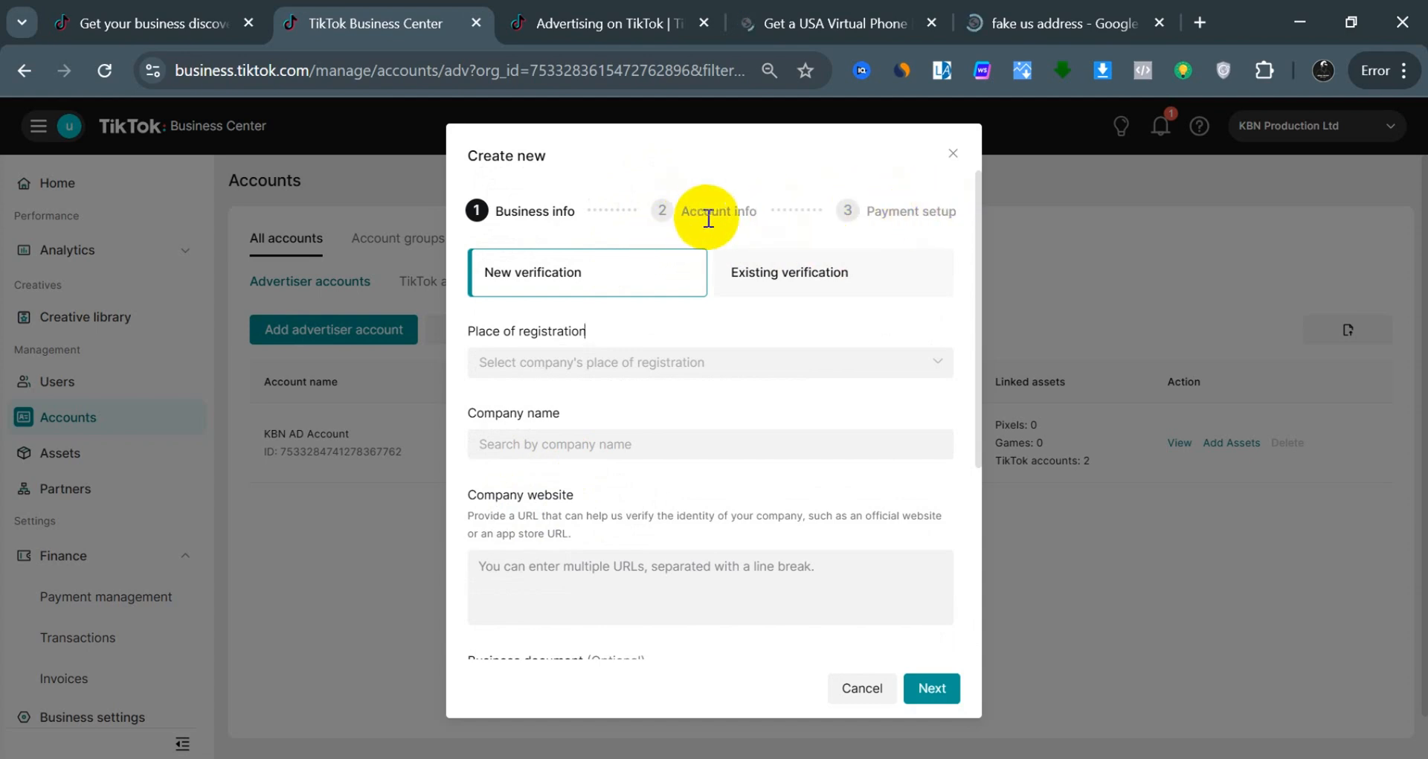
Glance over the EasyRinger, address search and Ads Manager pages, then cancel the new advertiser account form in Business Center.
left_click(881, 19)
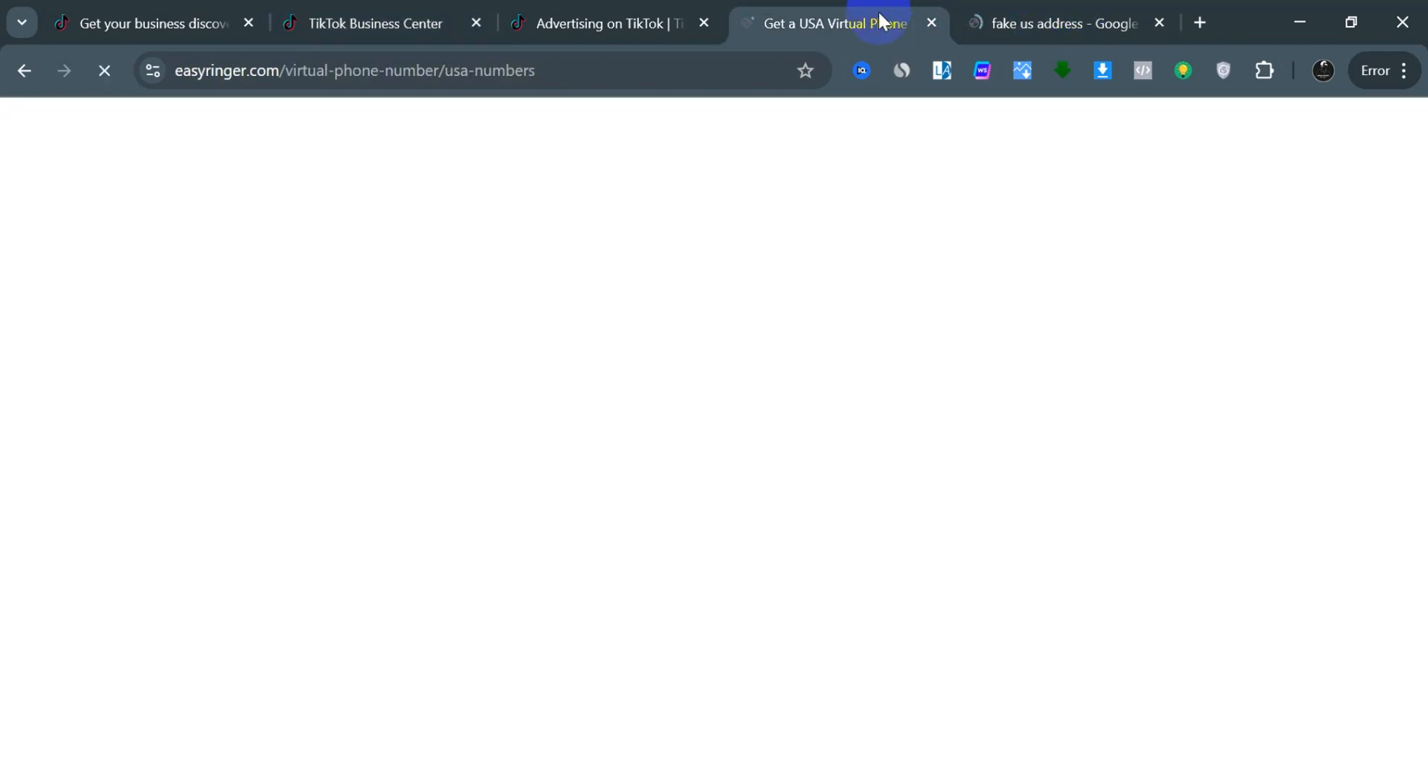
left_click(1040, 11)
left_click(616, 7)
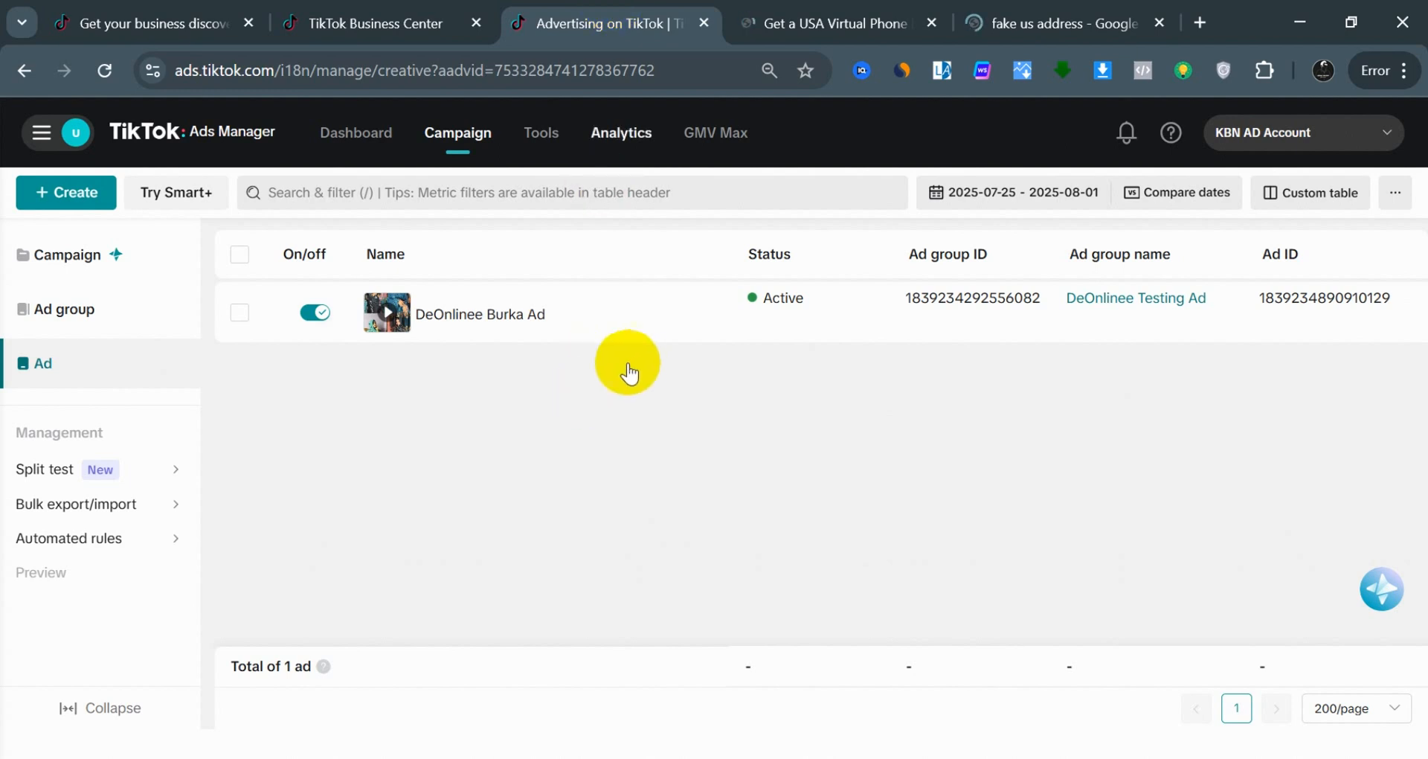
left_click(313, 13)
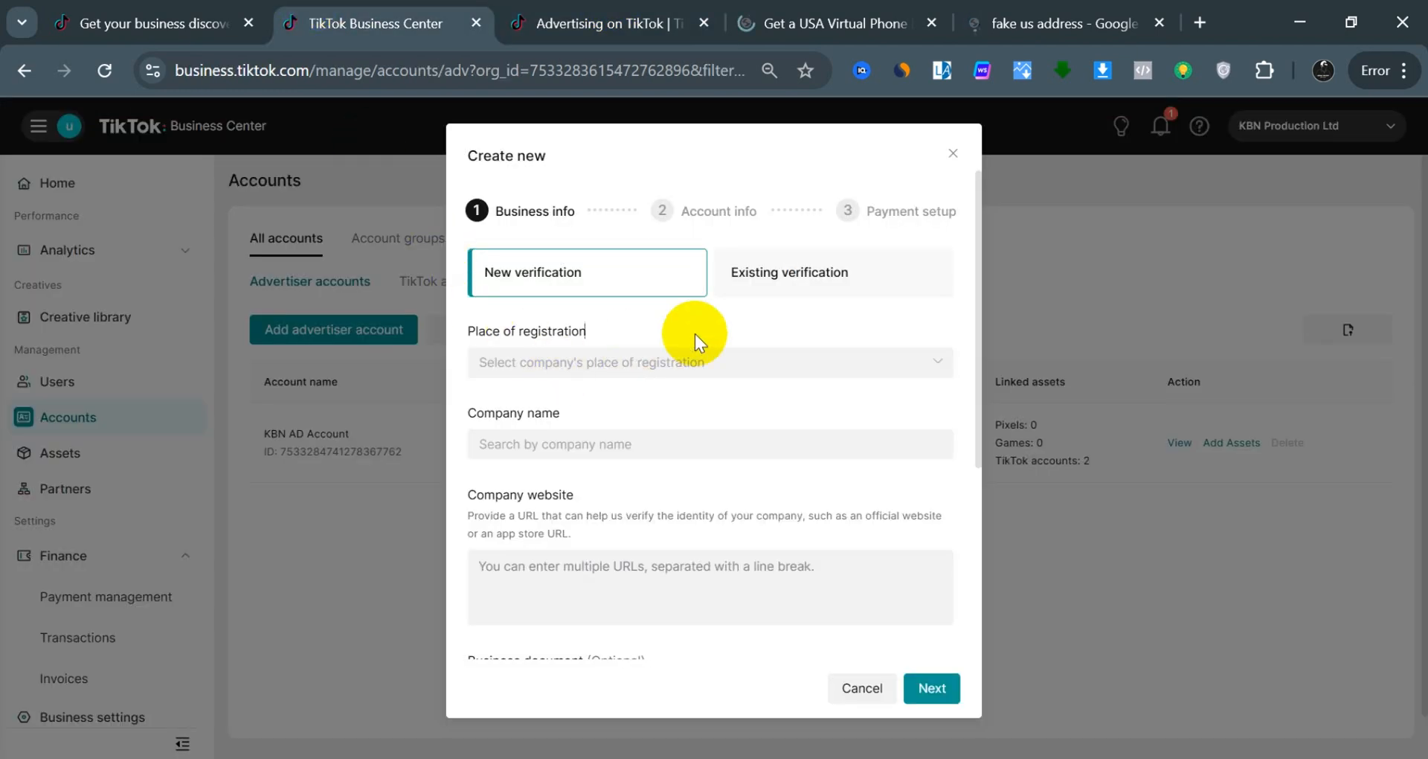
left_click(853, 682)
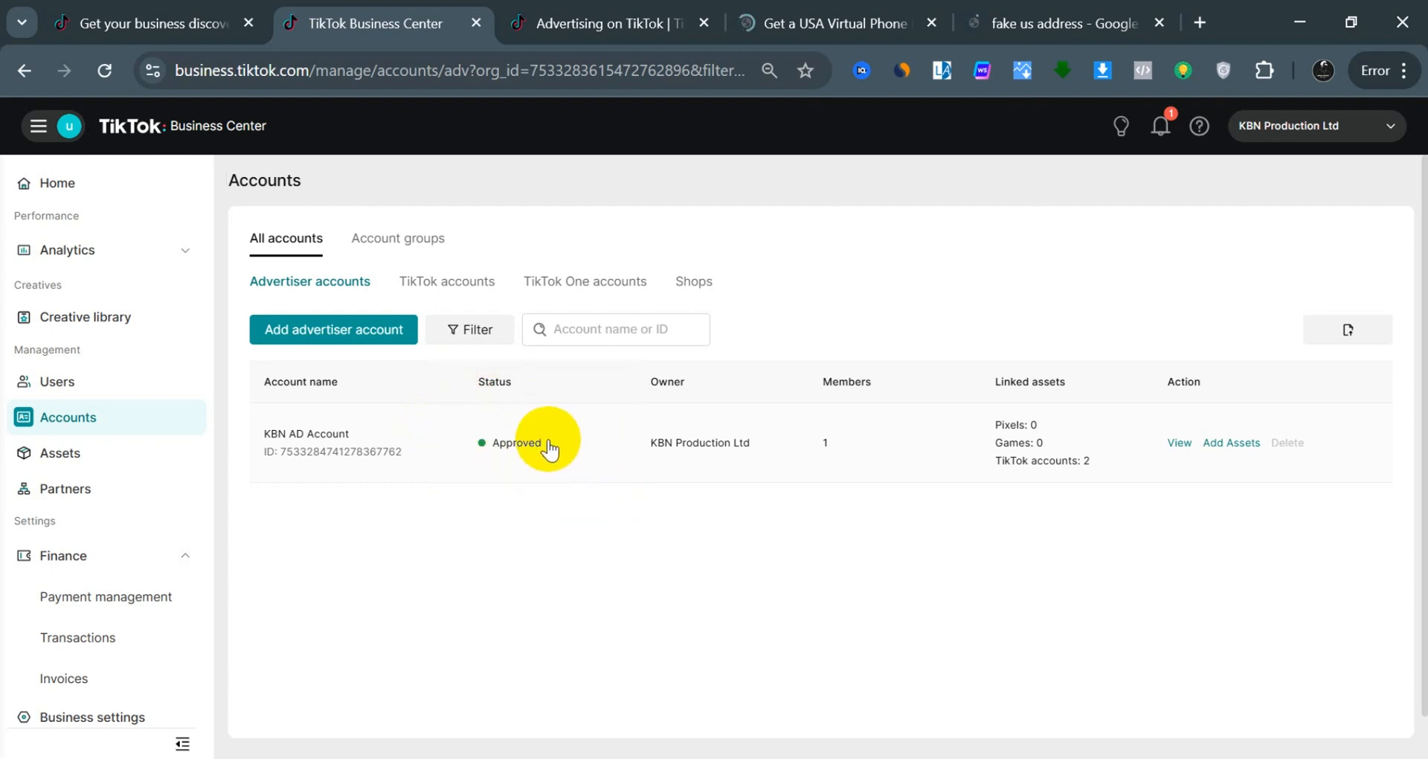
Generate a QR code requesting ad delivery permissions for existing posts and TikTok posts from a TikTok account, and close the dialog.
left_click(422, 283)
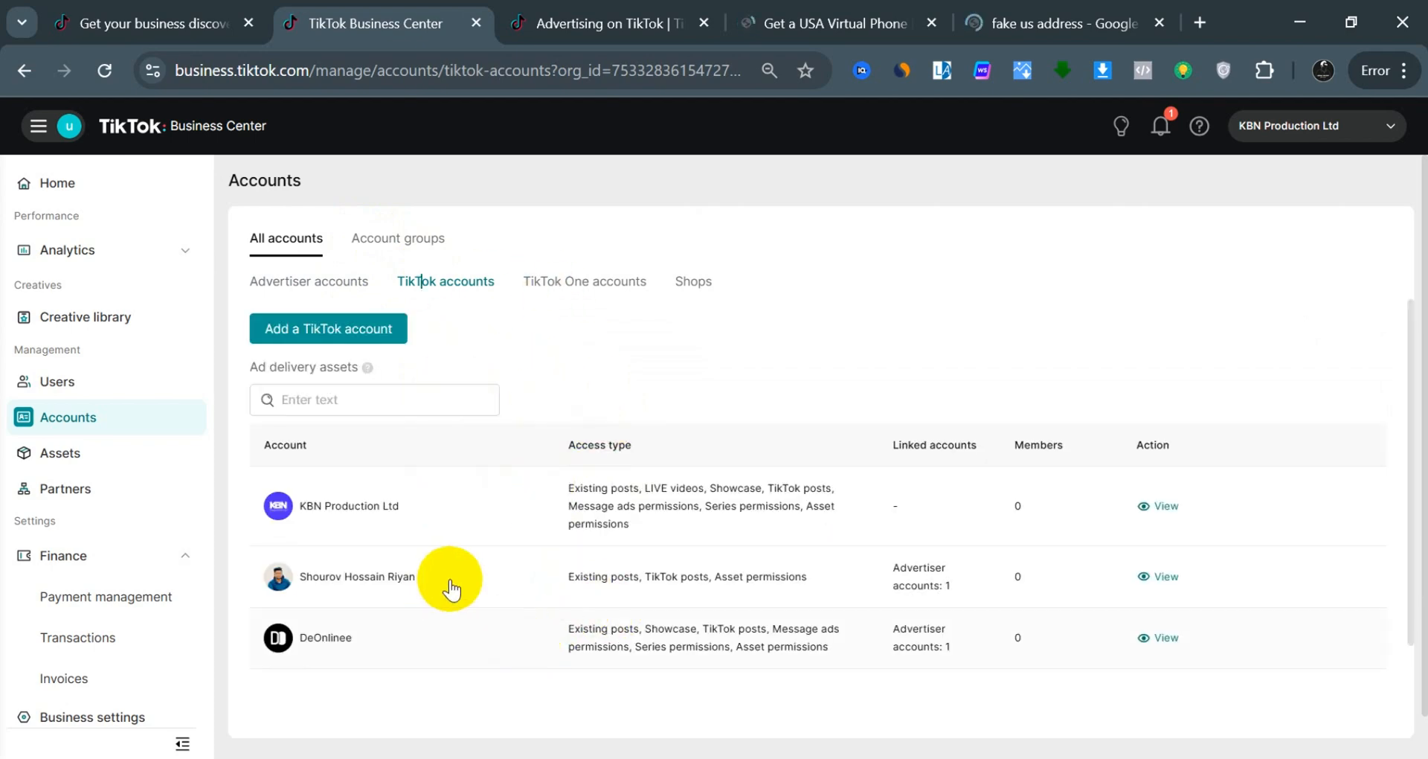
left_click(318, 336)
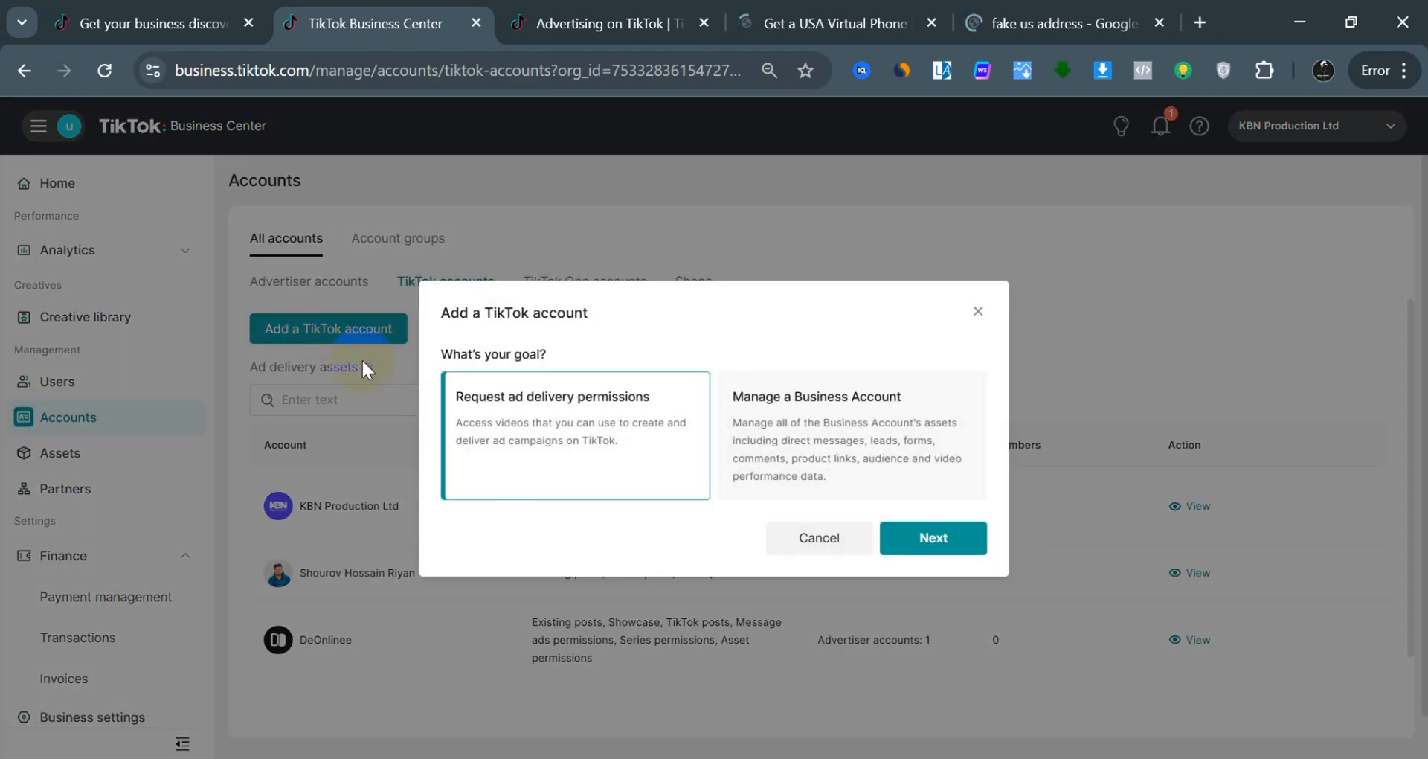
left_click(929, 537)
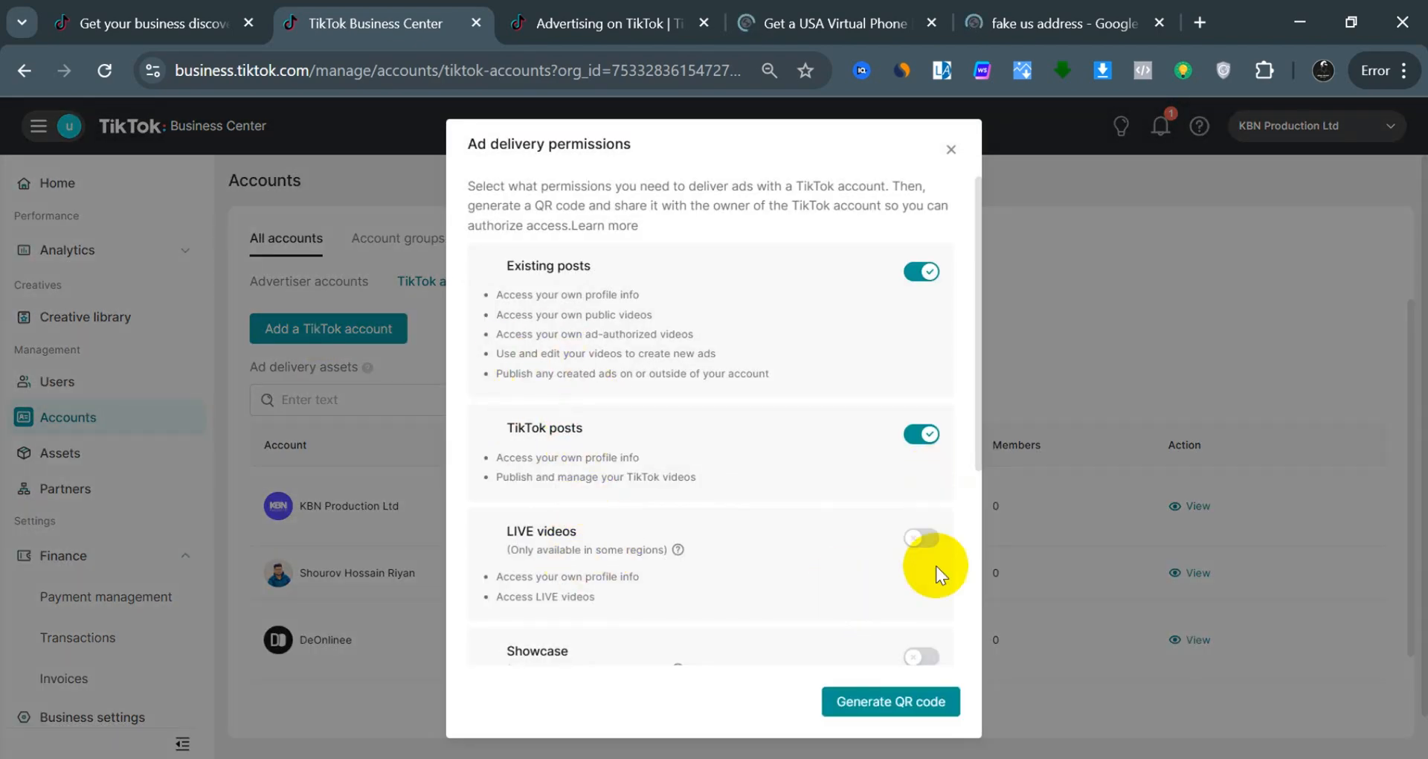
left_click(889, 697)
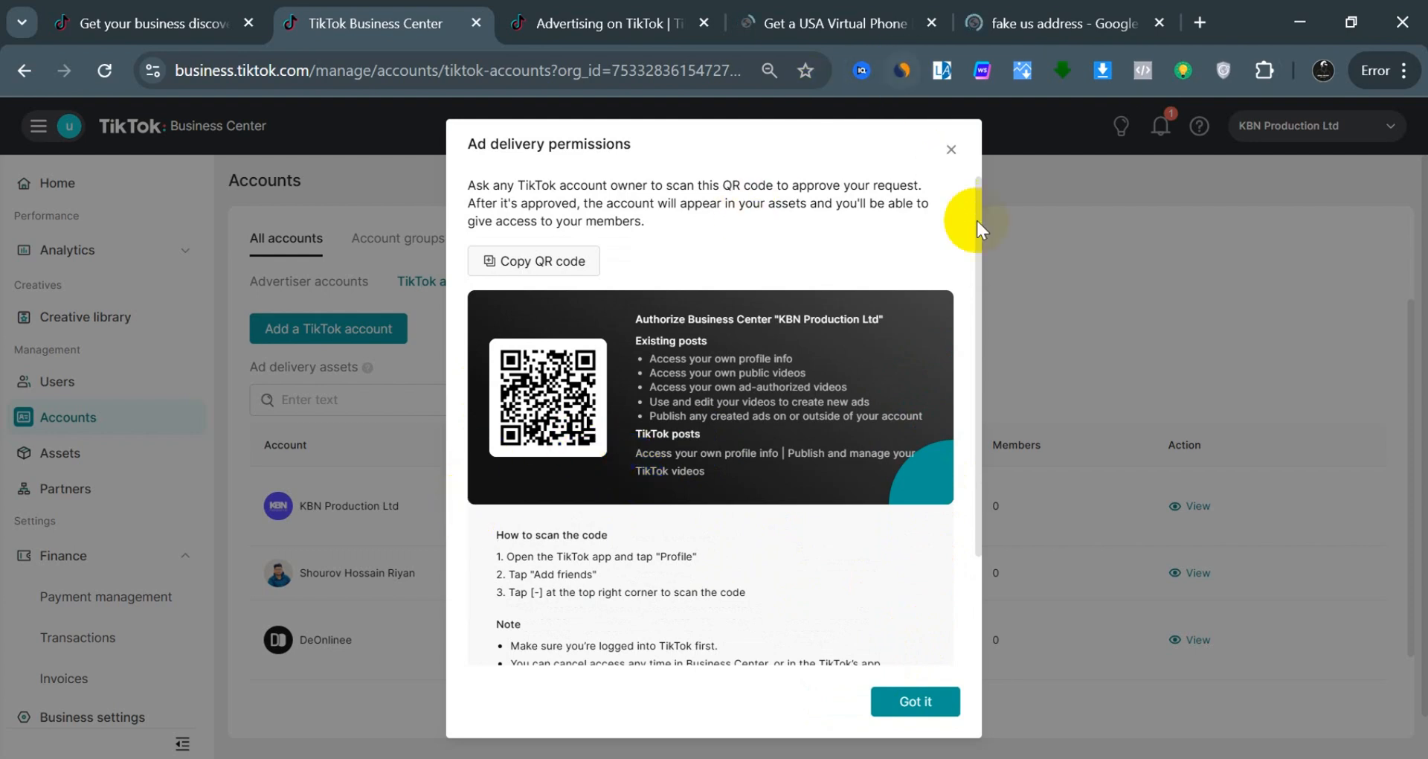
left_click(954, 151)
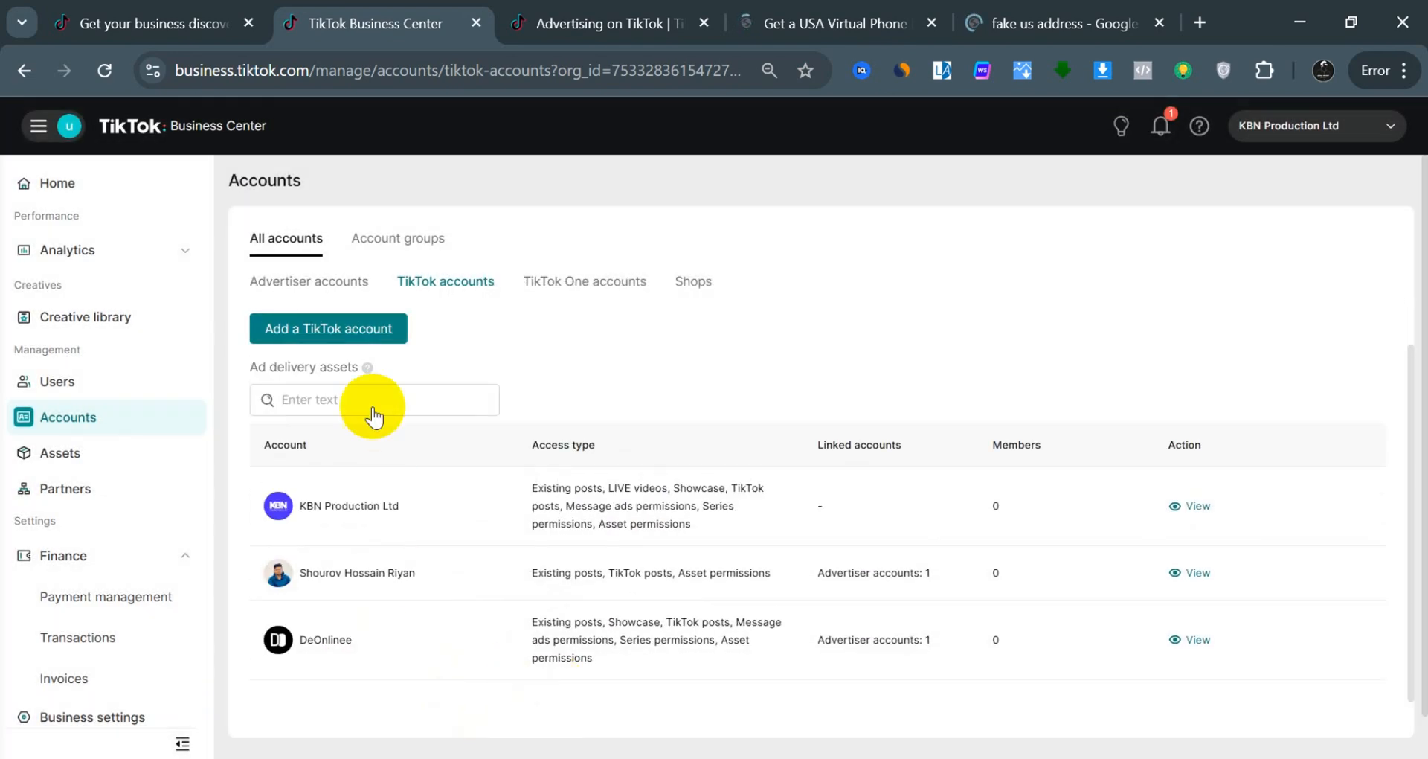
View the TikTok for Business tool list, open the Ads Manager dashboard, and return to Business Center's TikTok accounts.
left_click(55, 131)
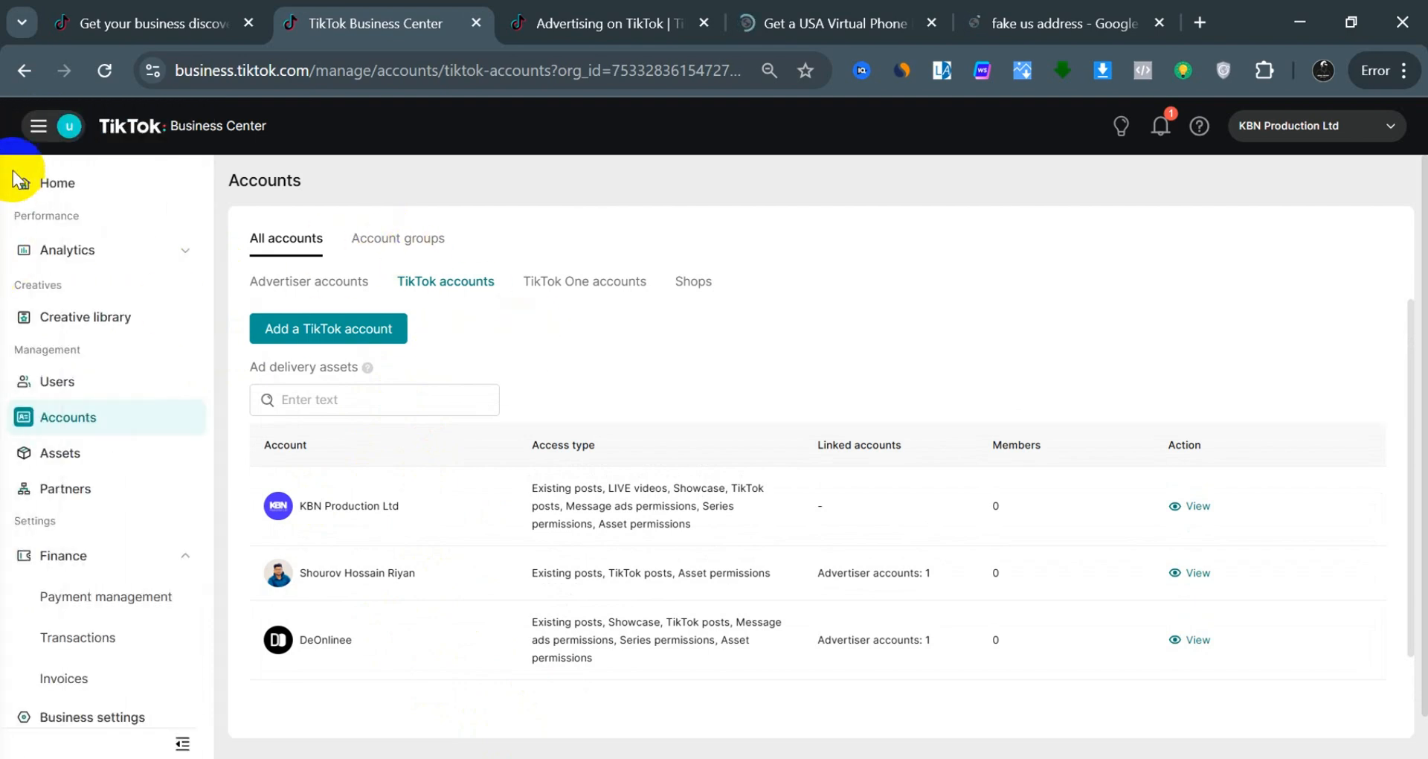
mouse_move(42, 127)
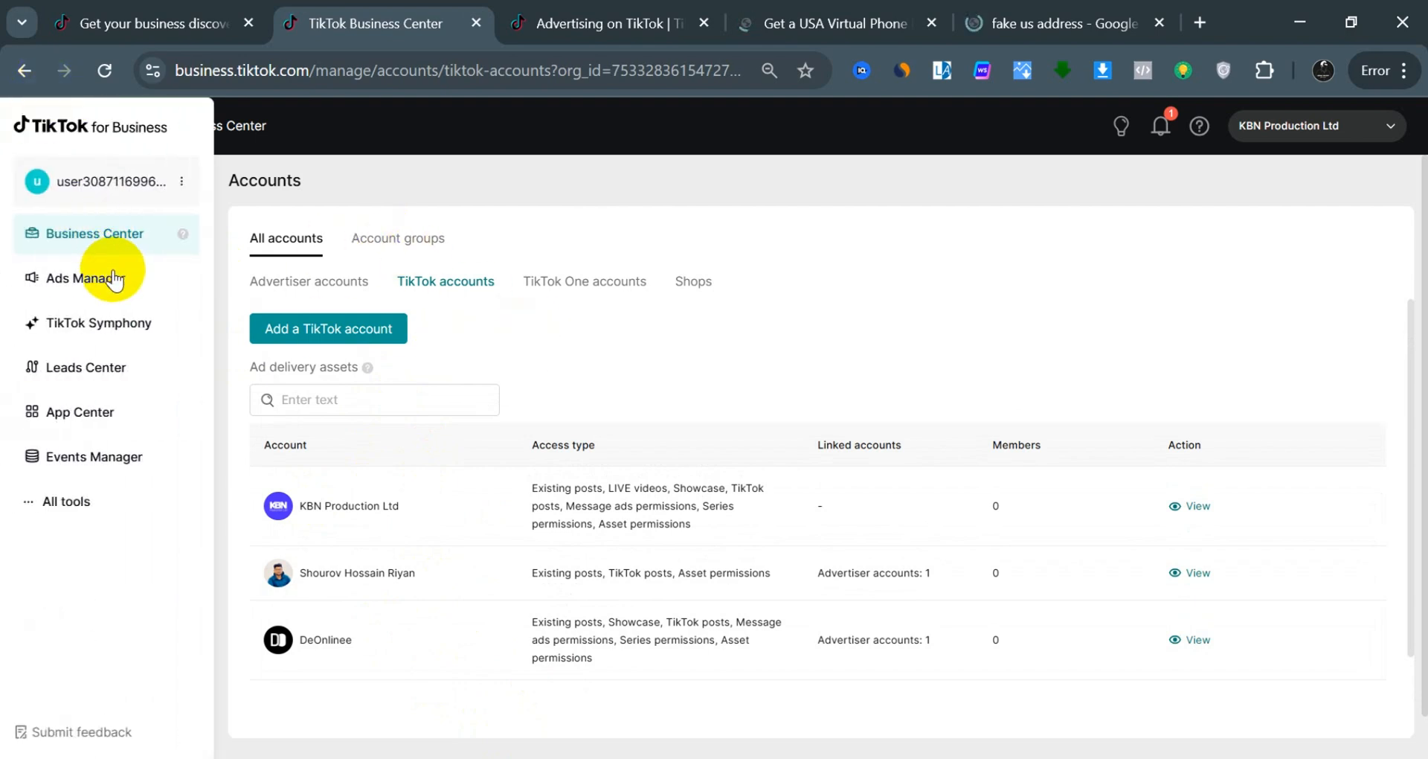
left_click(585, 7)
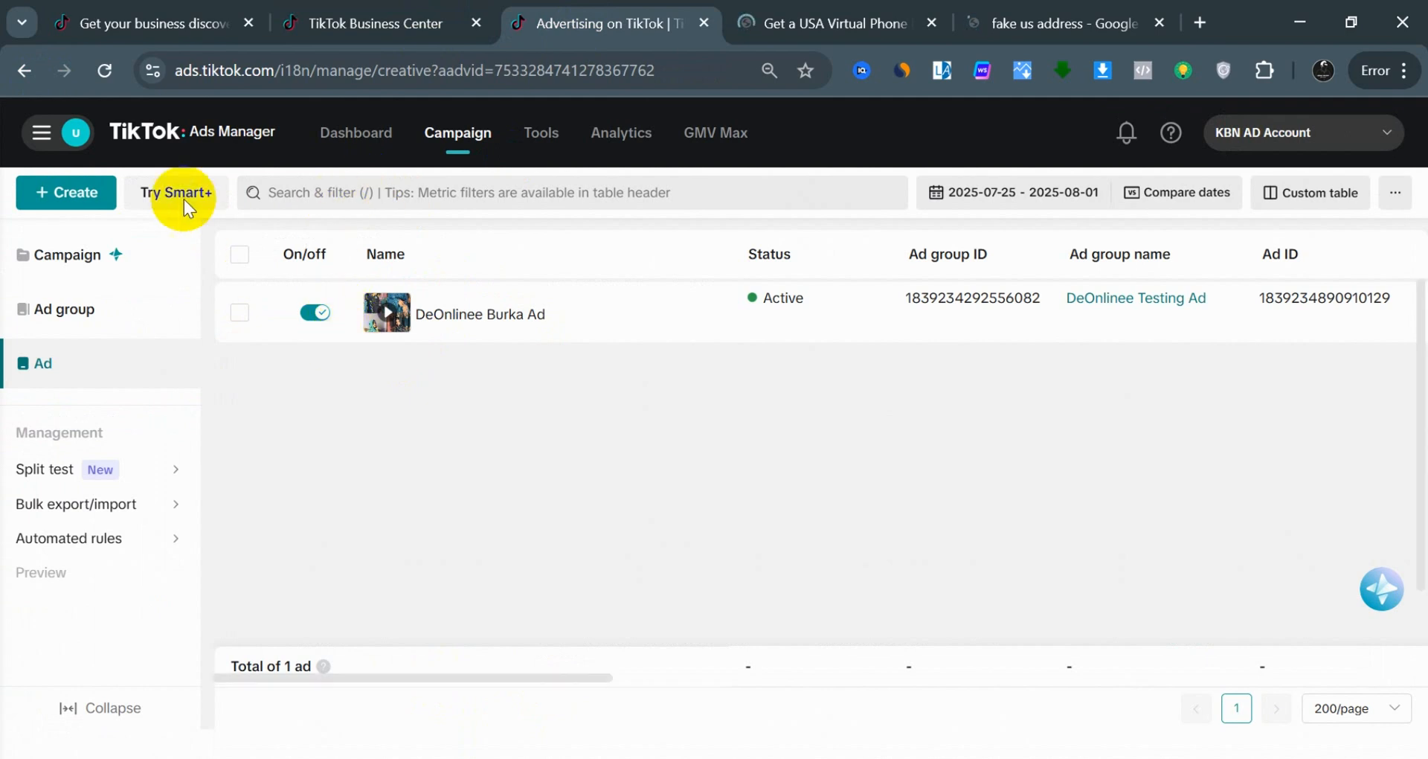
left_click(358, 133)
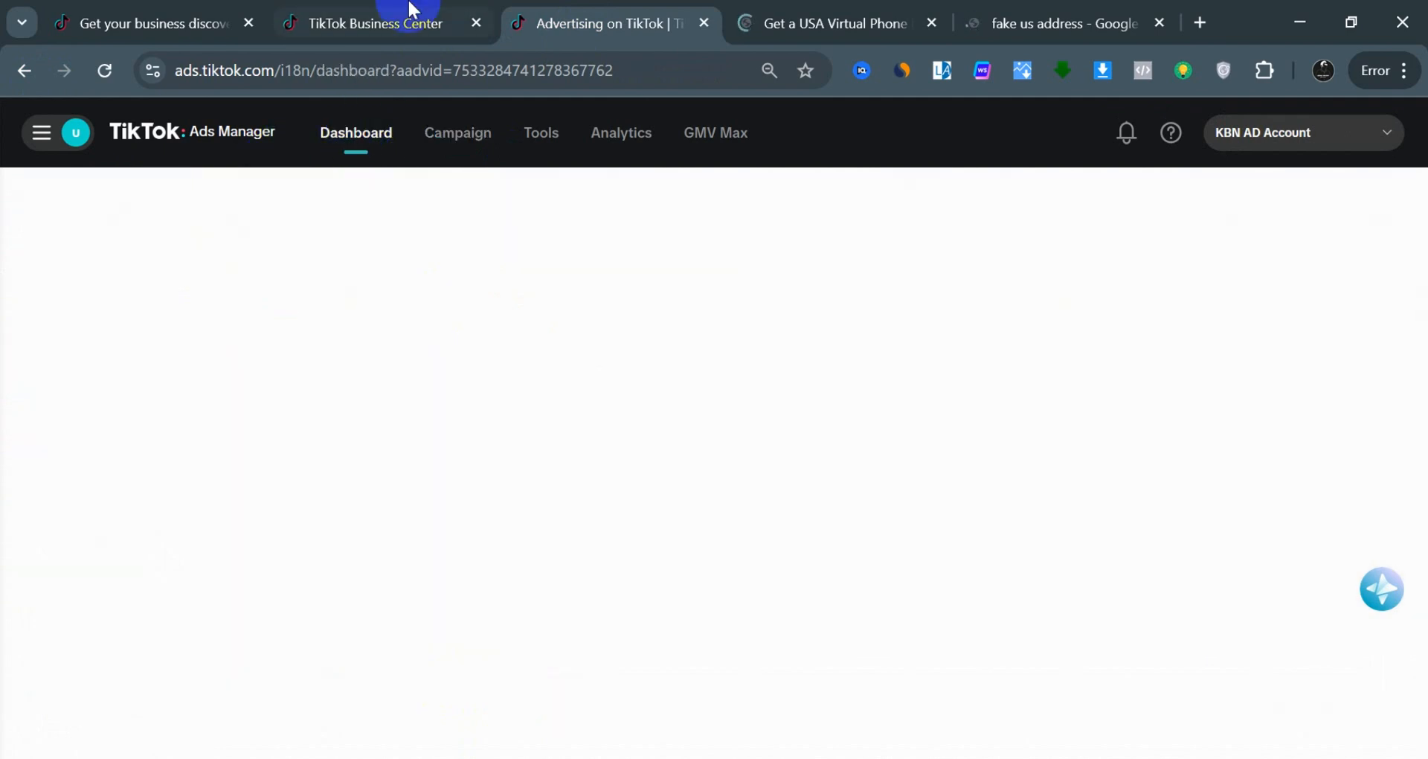
left_click(410, 11)
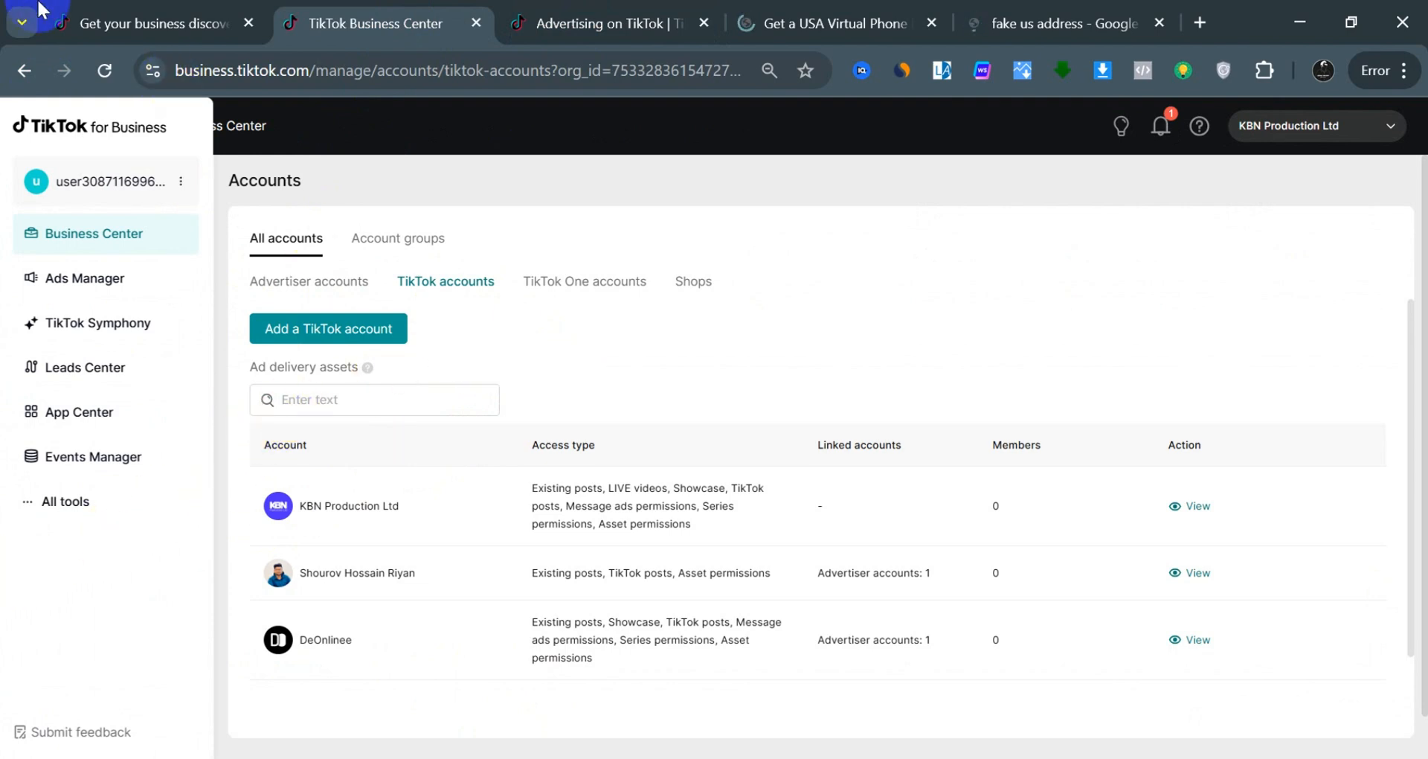
left_click(127, 15)
left_click(381, 11)
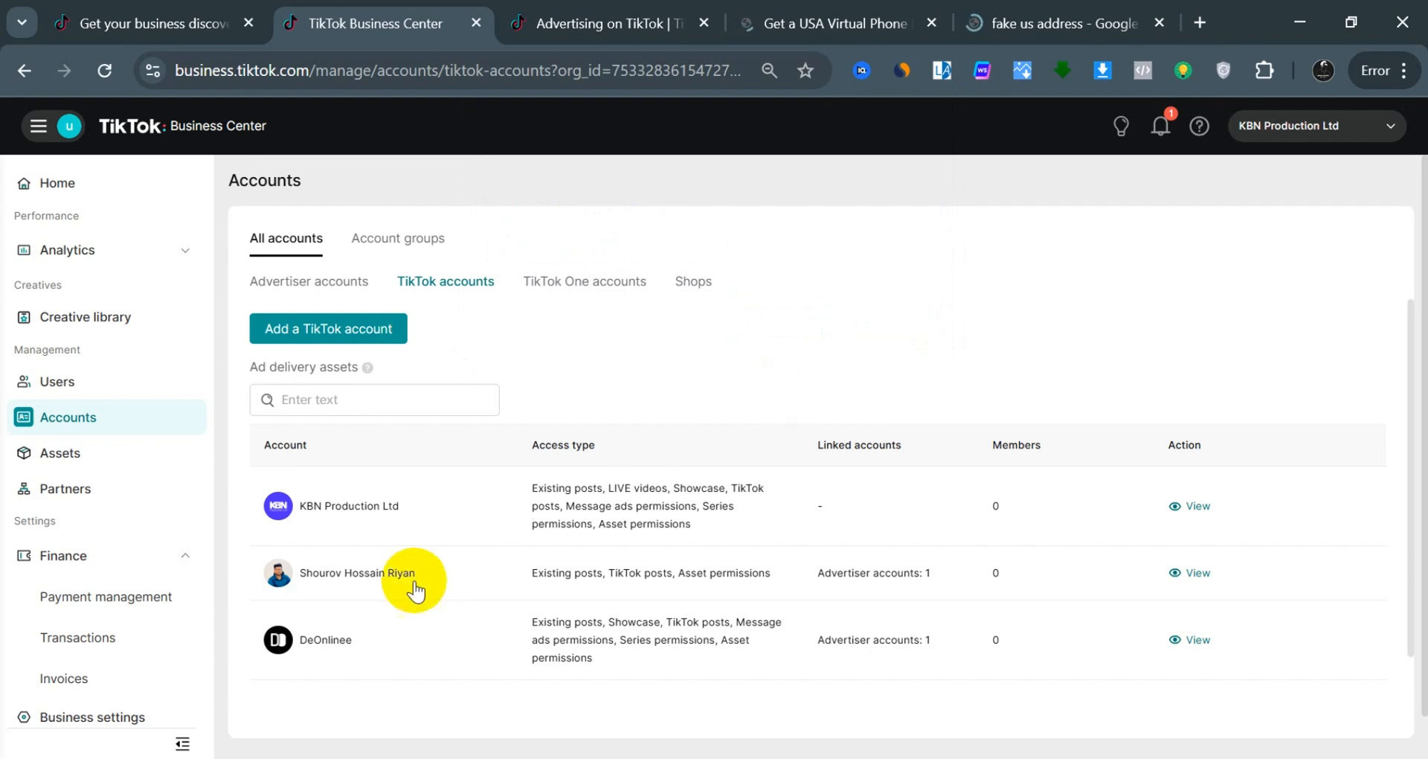
Open Payment management under the Business Center's finance settings, check on the Ads Manager dashboard, and return to the payment page.
scroll(125, 517, "down", 1)
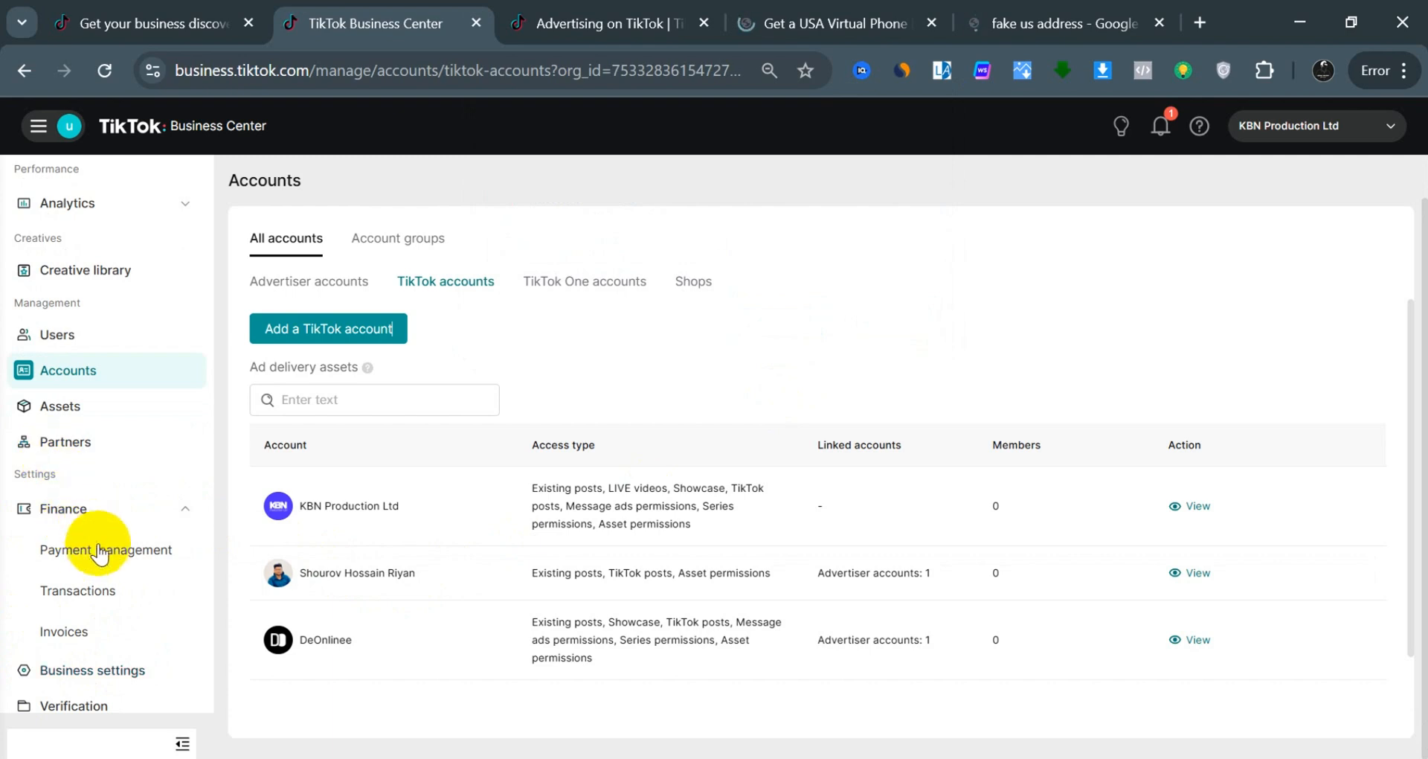
left_click(101, 565)
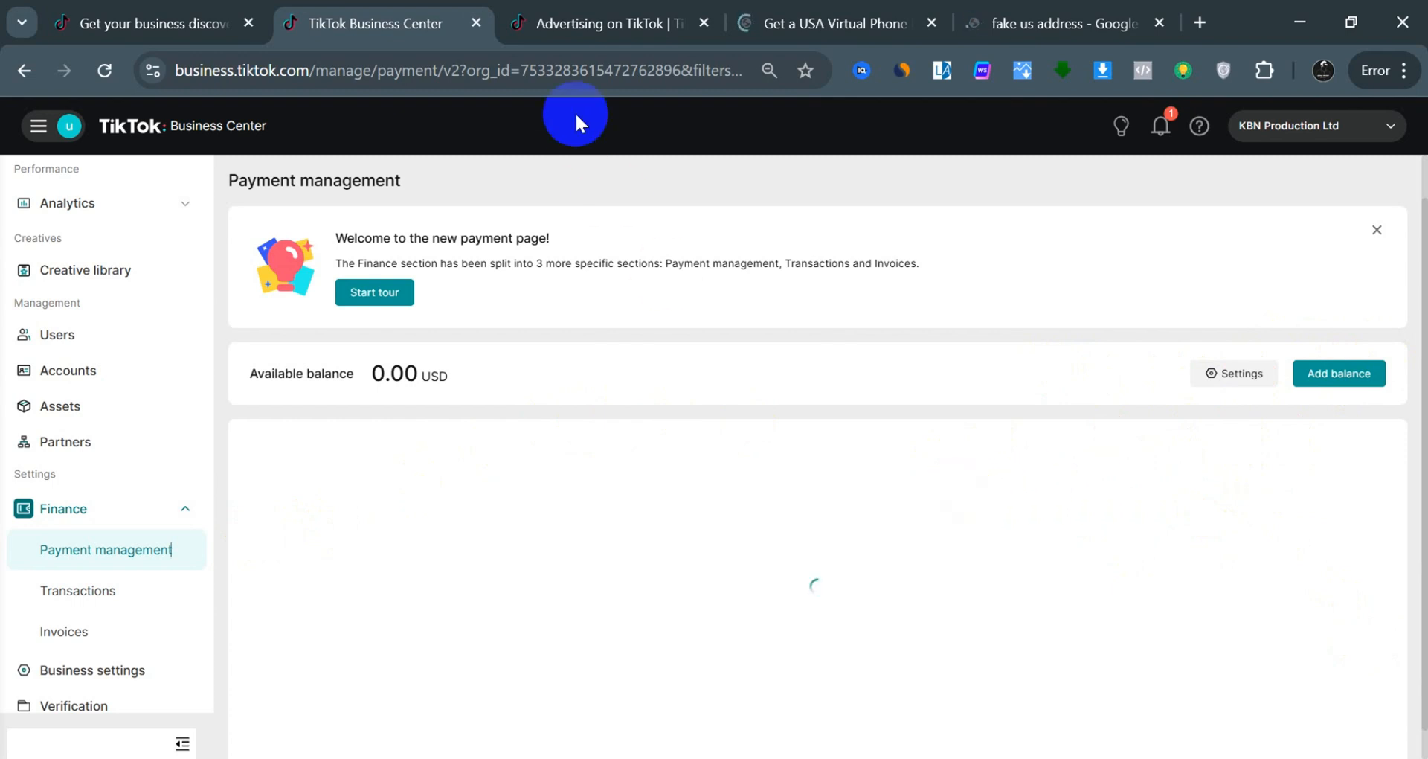
left_click(595, 17)
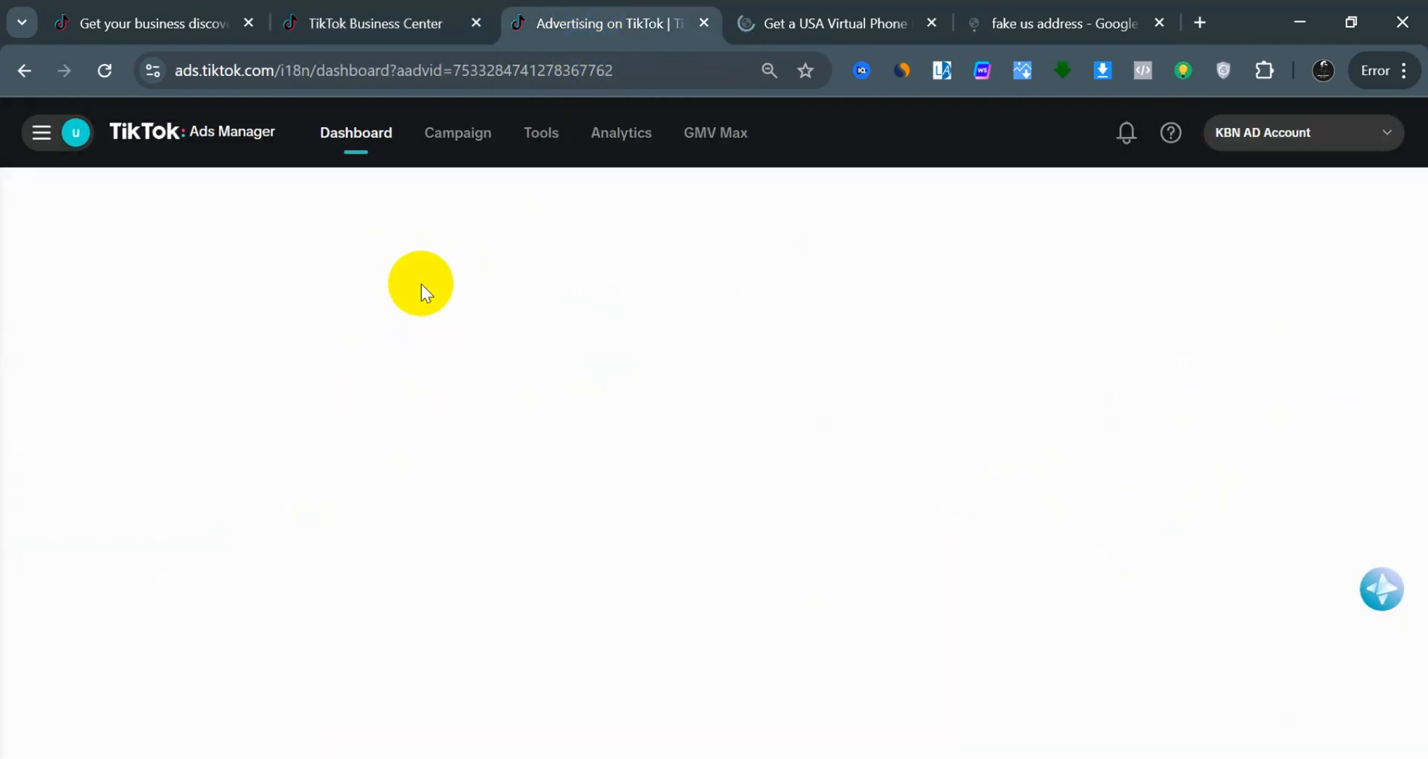
left_click(405, 14)
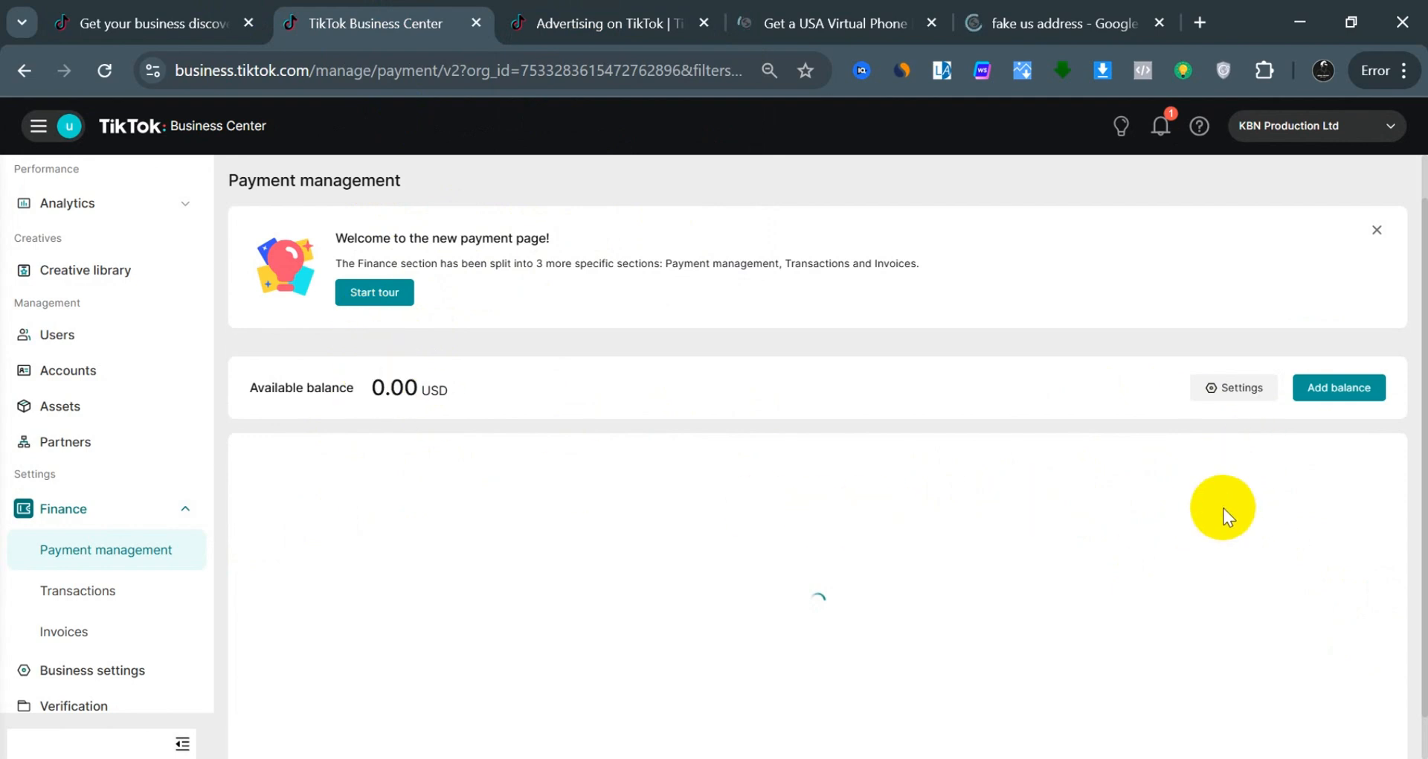
Review the ad group status and performance figures on the Ads Manager dashboard, then open the campaign section.
left_click(580, 17)
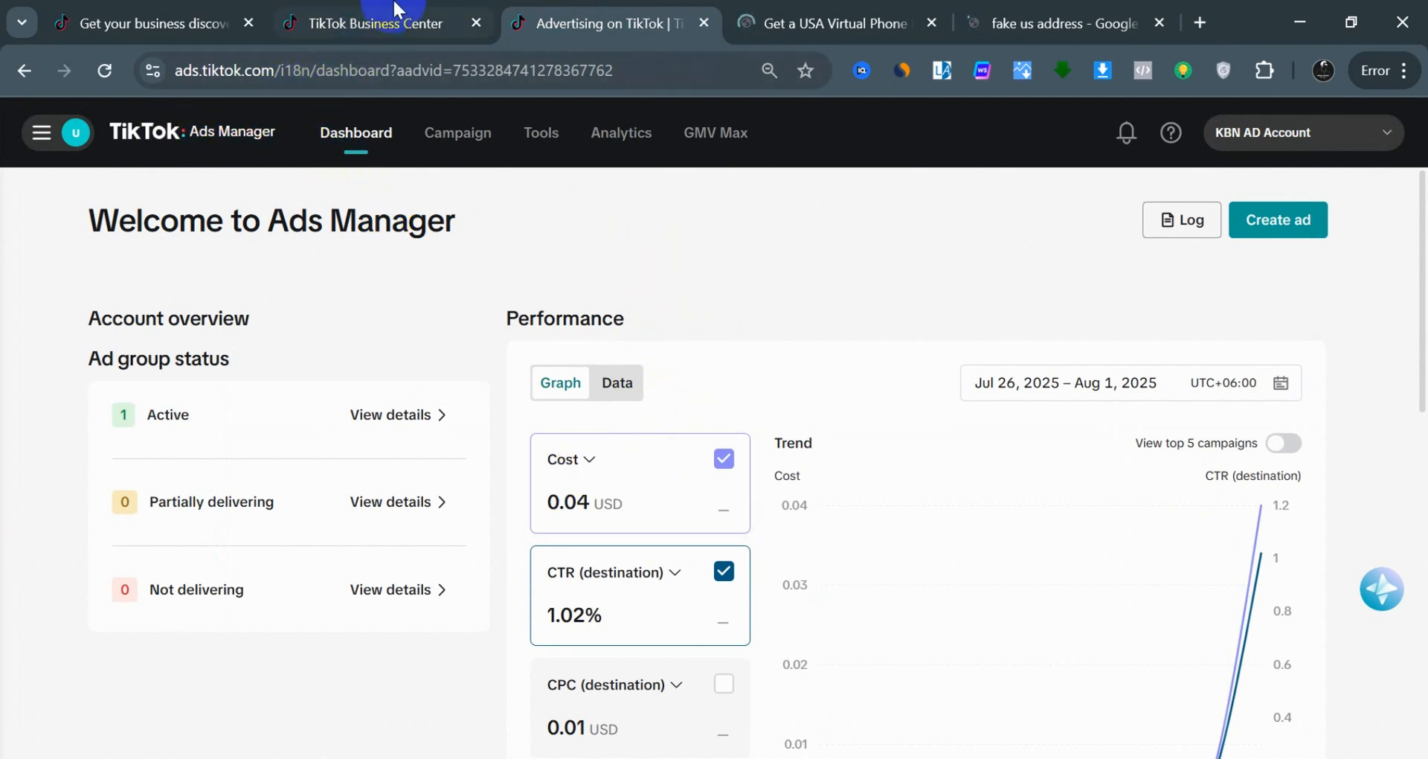
scroll(729, 446, "down", 4)
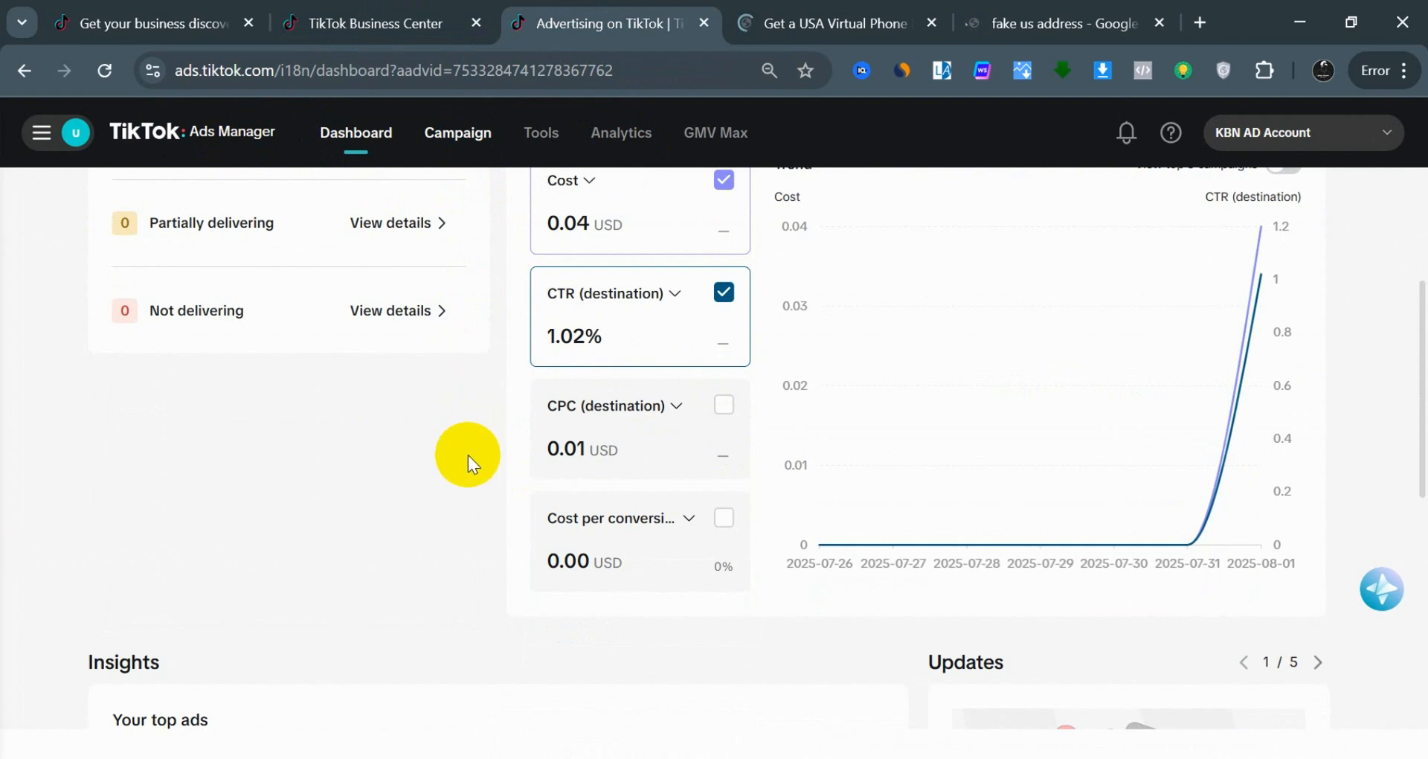
scroll(468, 459, "up", 4)
left_click(470, 145)
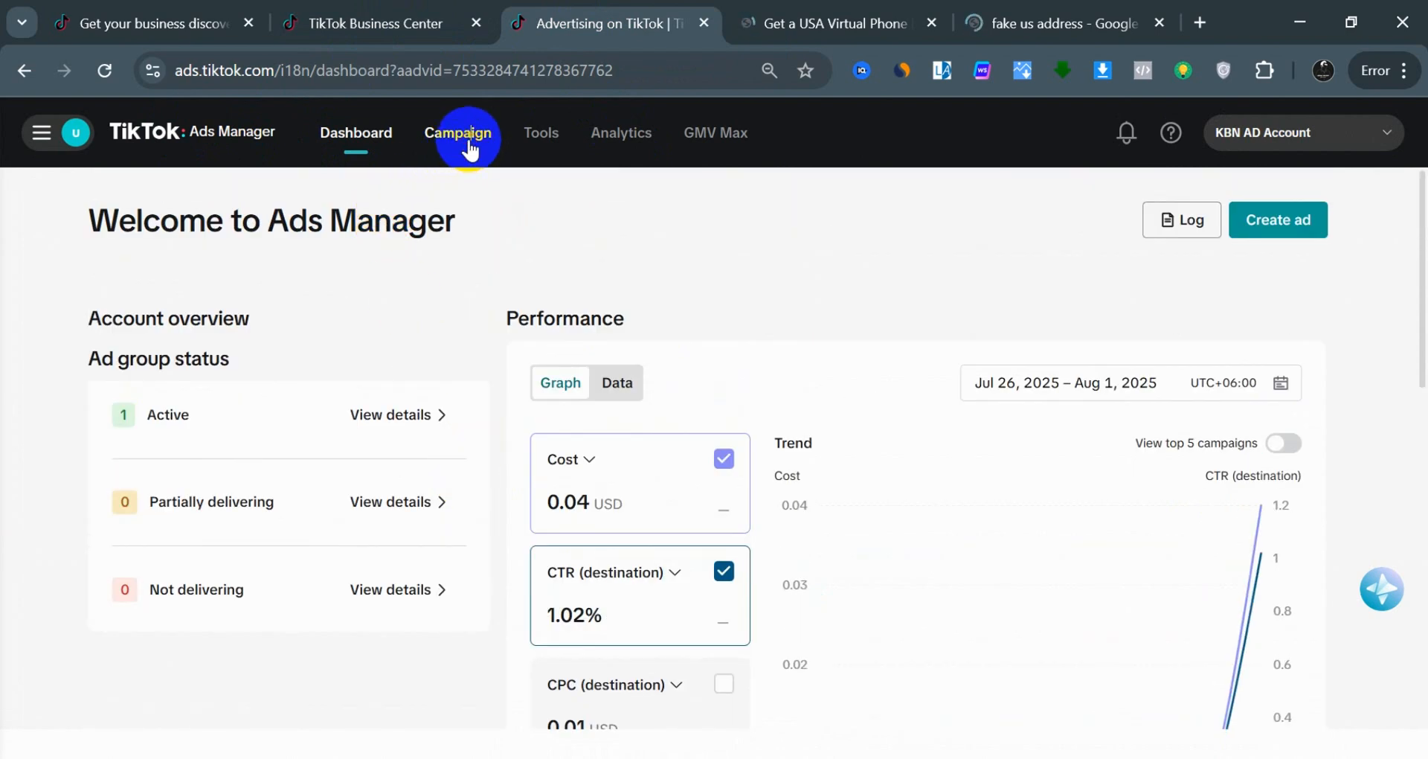